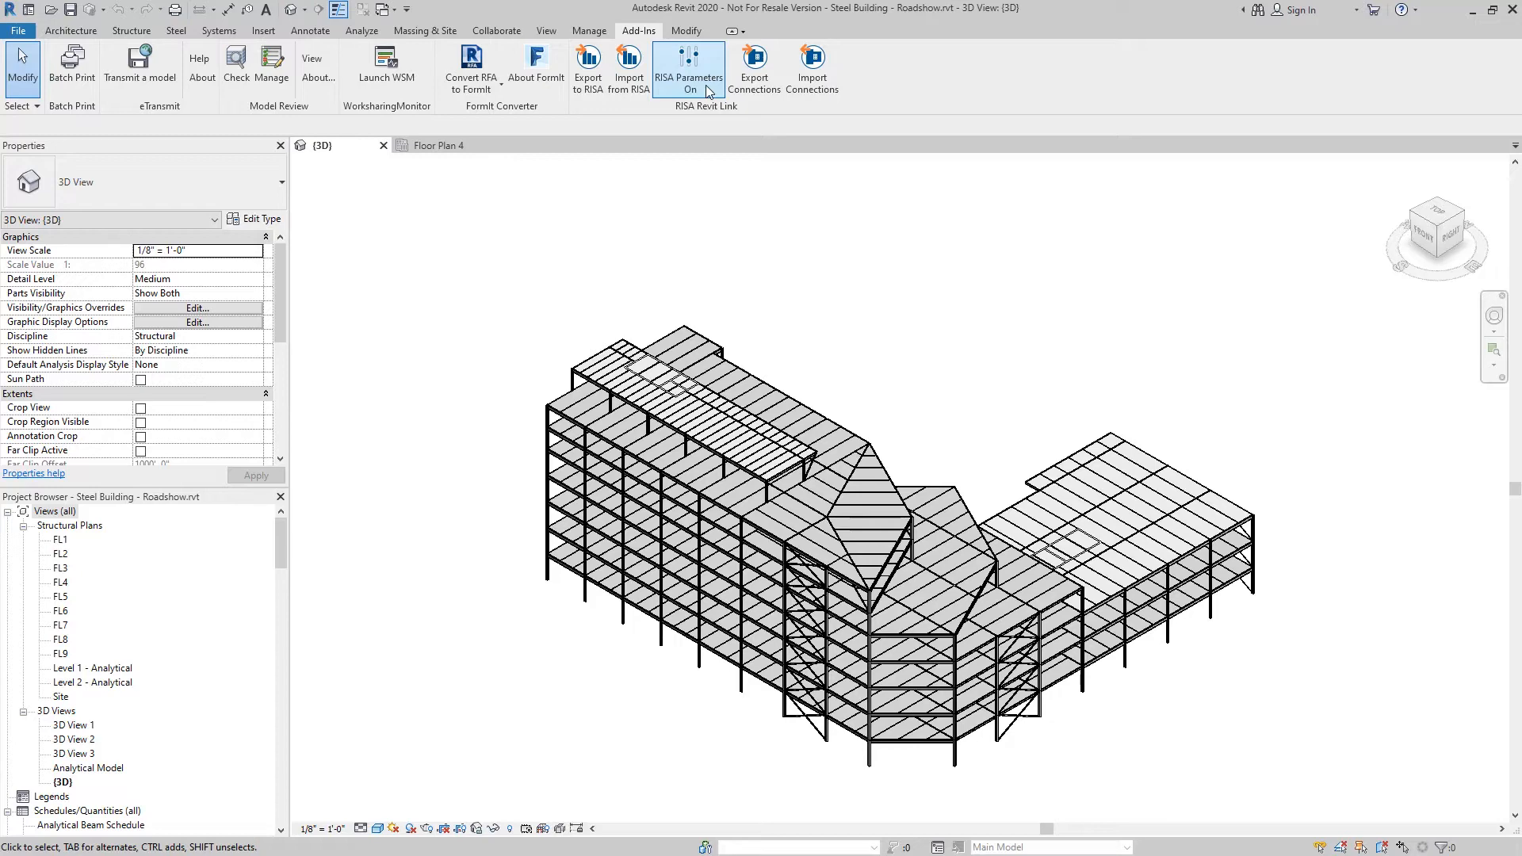
# Step: Open the Analytical Model 3D view and examine the properties of an analytical beam on an upper floor, including its releases
pyautogui.doubleClick(119, 769)
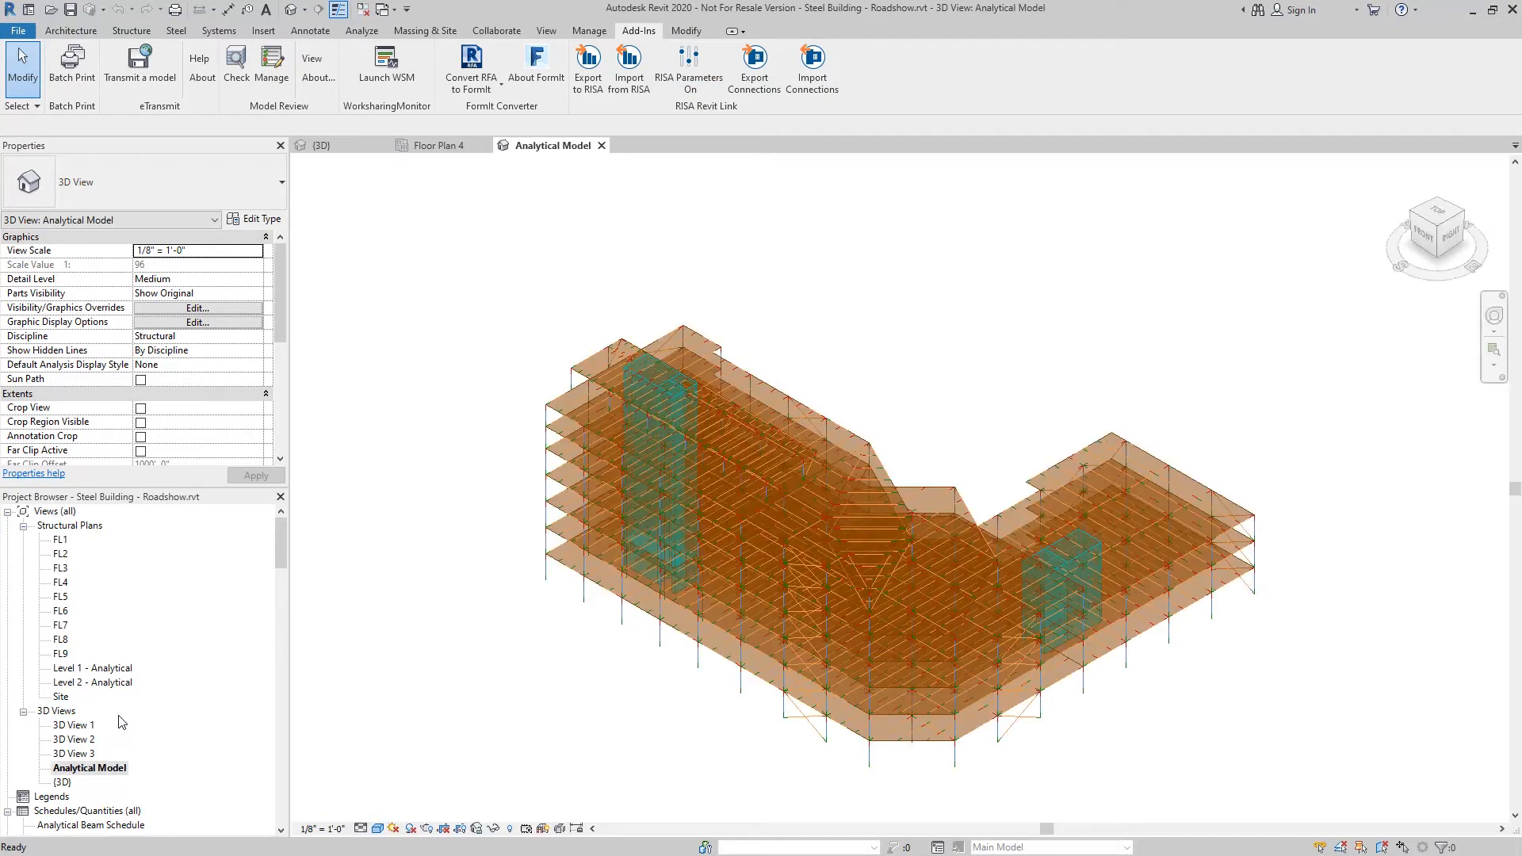
pyautogui.scroll(10, 536, 411)
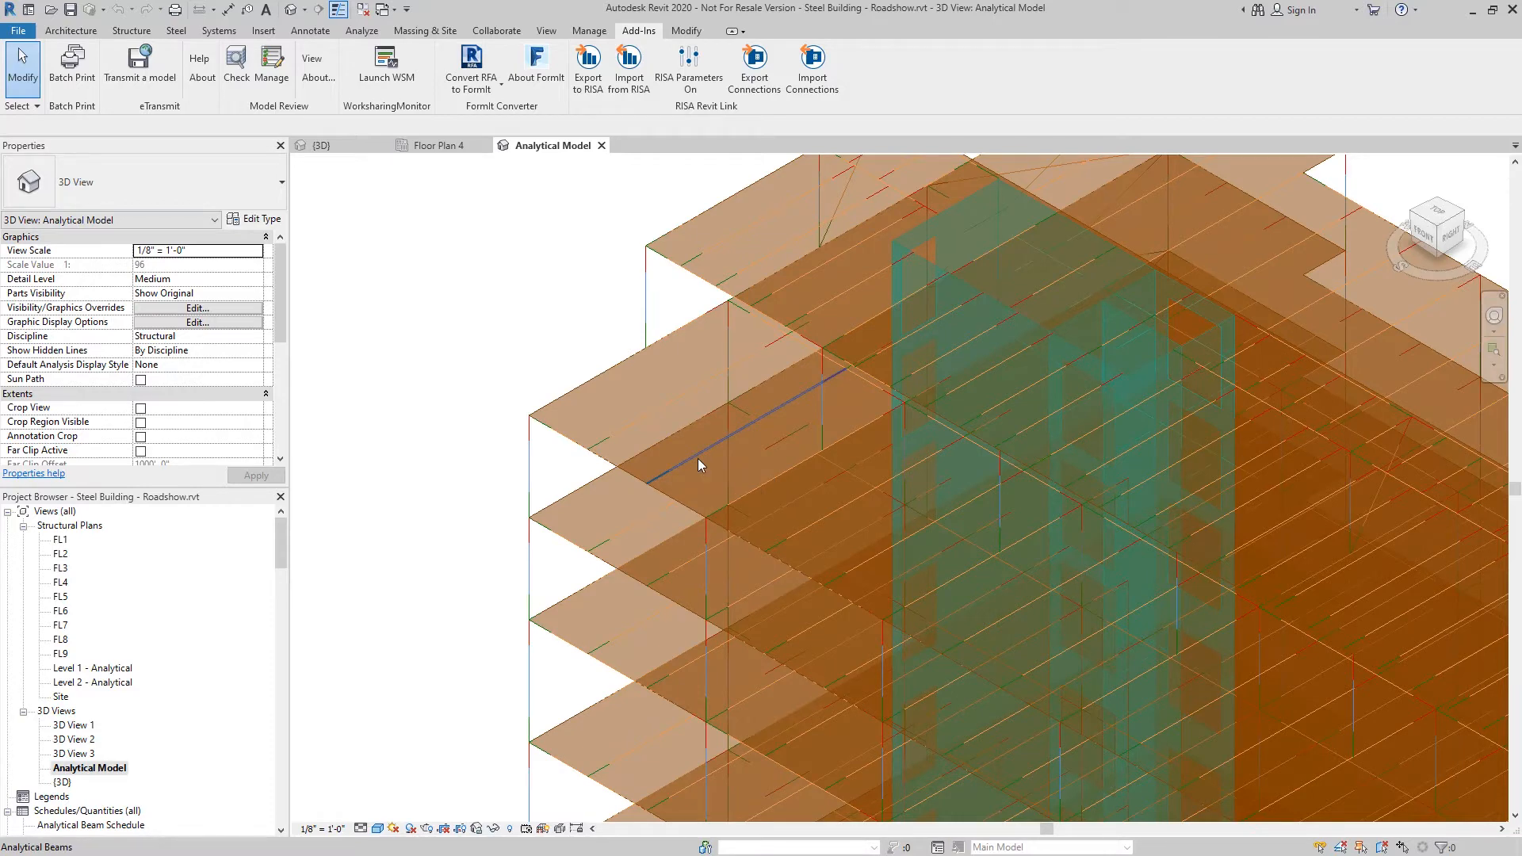
pyautogui.click(607, 442)
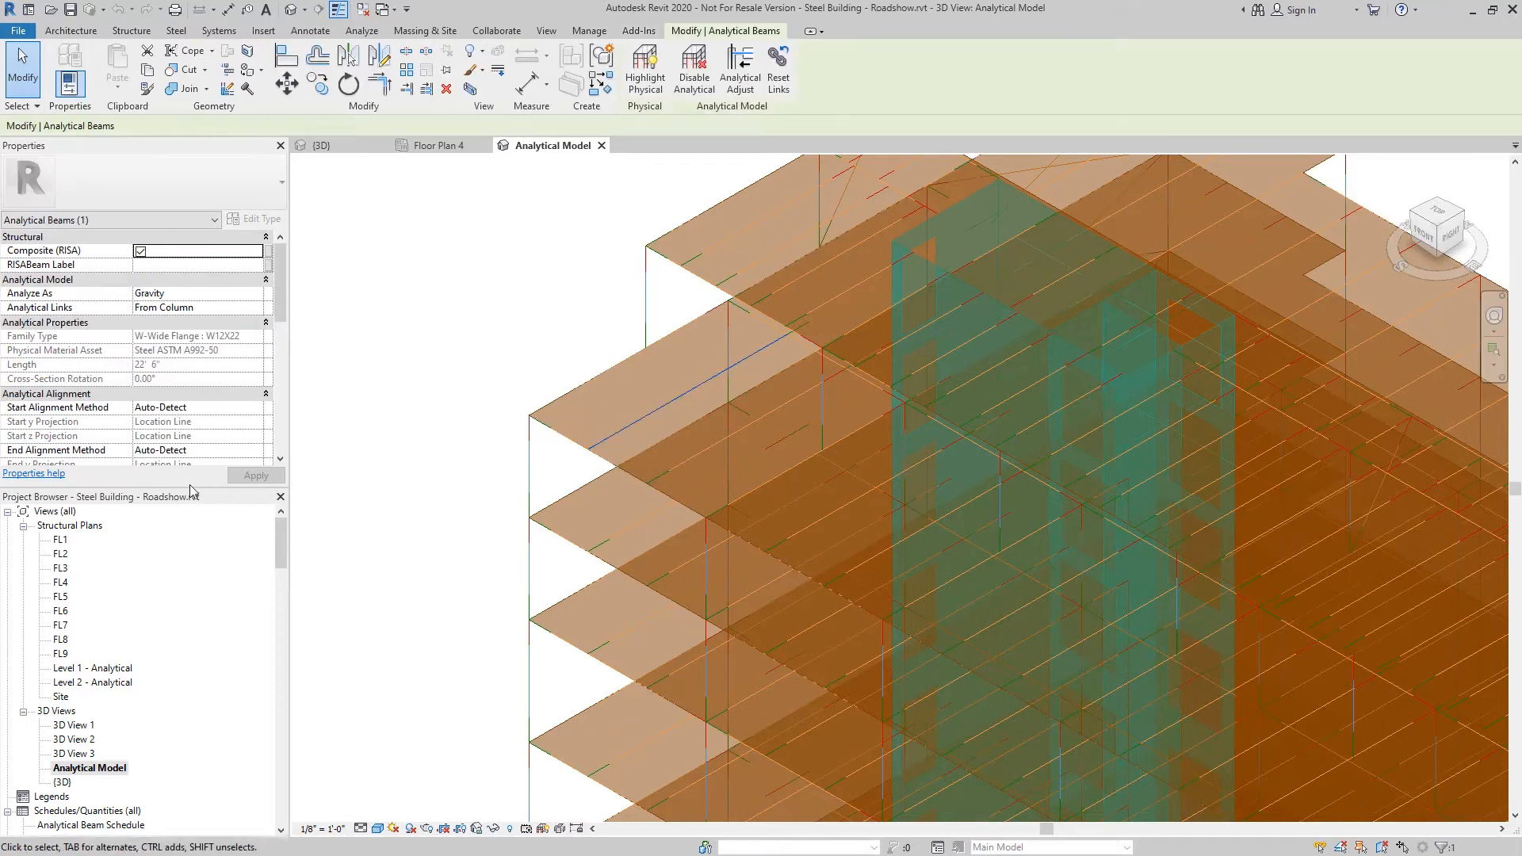
pyautogui.moveTo(190, 492); pyautogui.dragTo(182, 687)
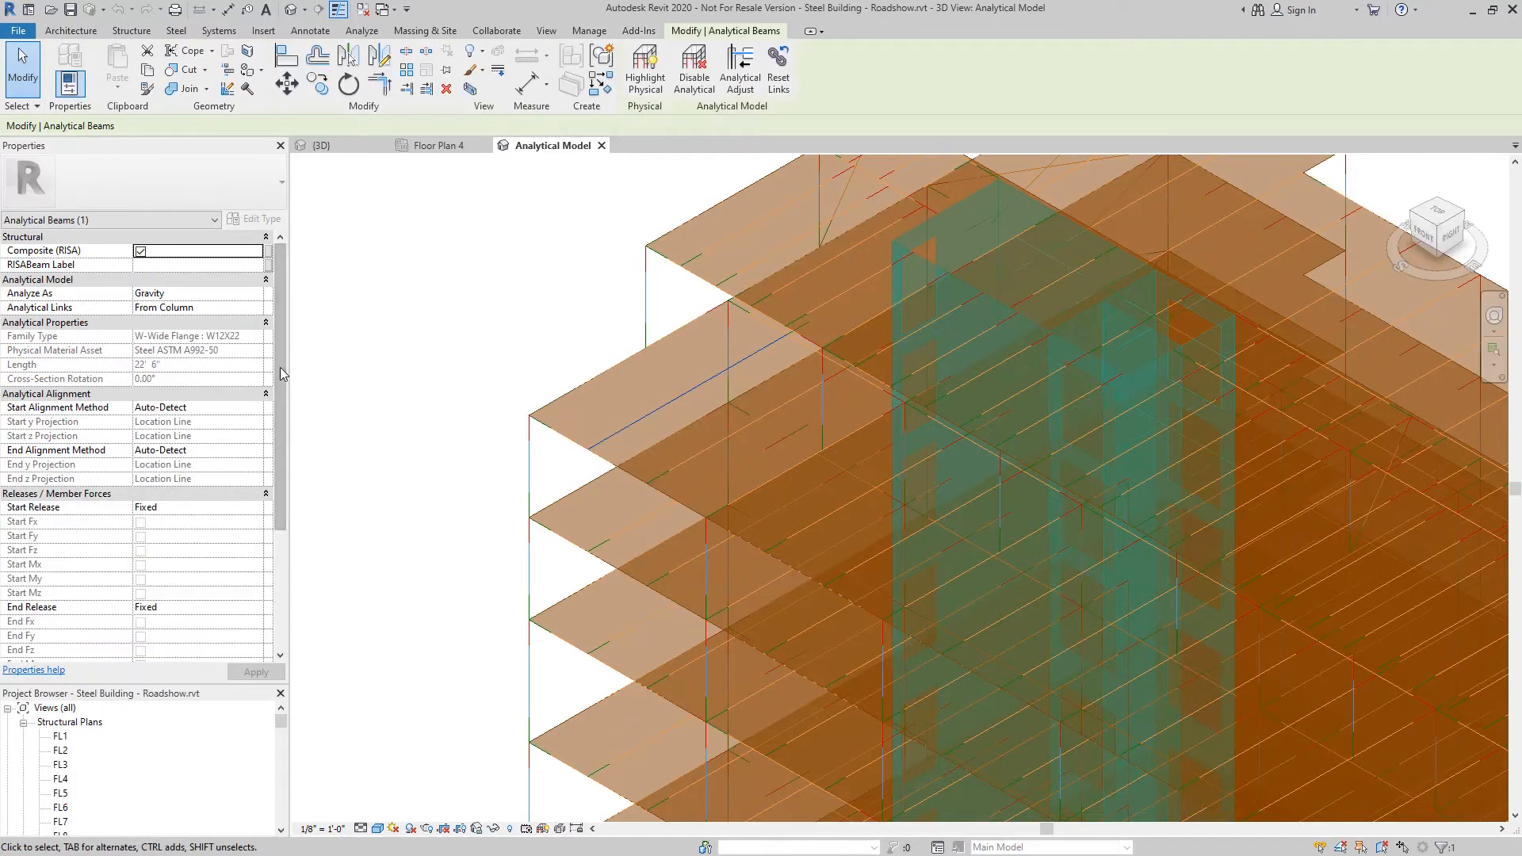
pyautogui.moveTo(279, 385); pyautogui.dragTo(278, 503)
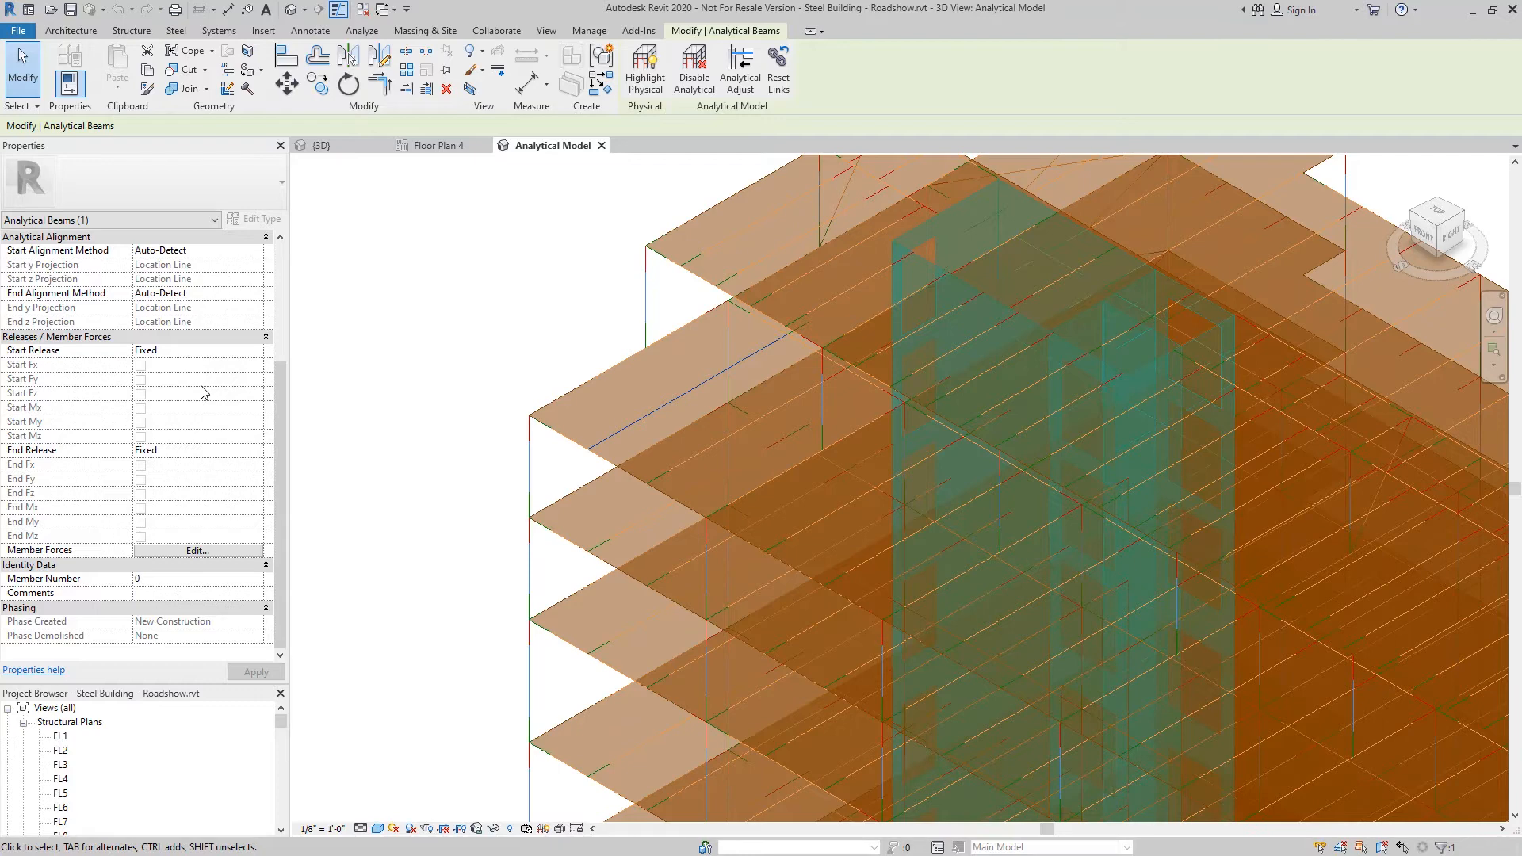
# Step: Start an export to RISAFloor, keeping Physical Model as the model to export and Optimize Member Sizes as the design method
pyautogui.click(639, 31)
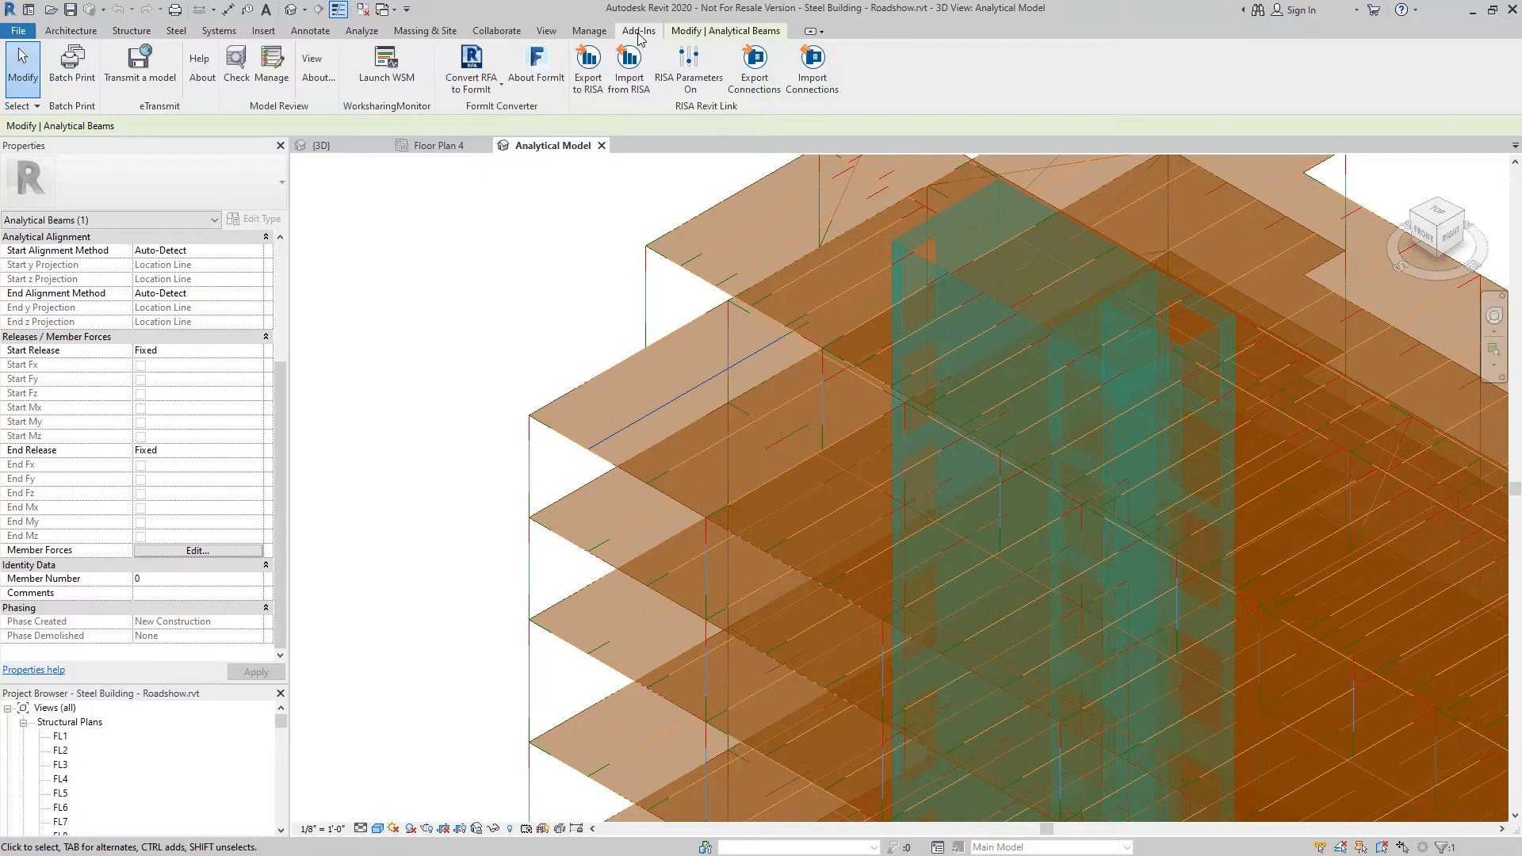
pyautogui.click(590, 94)
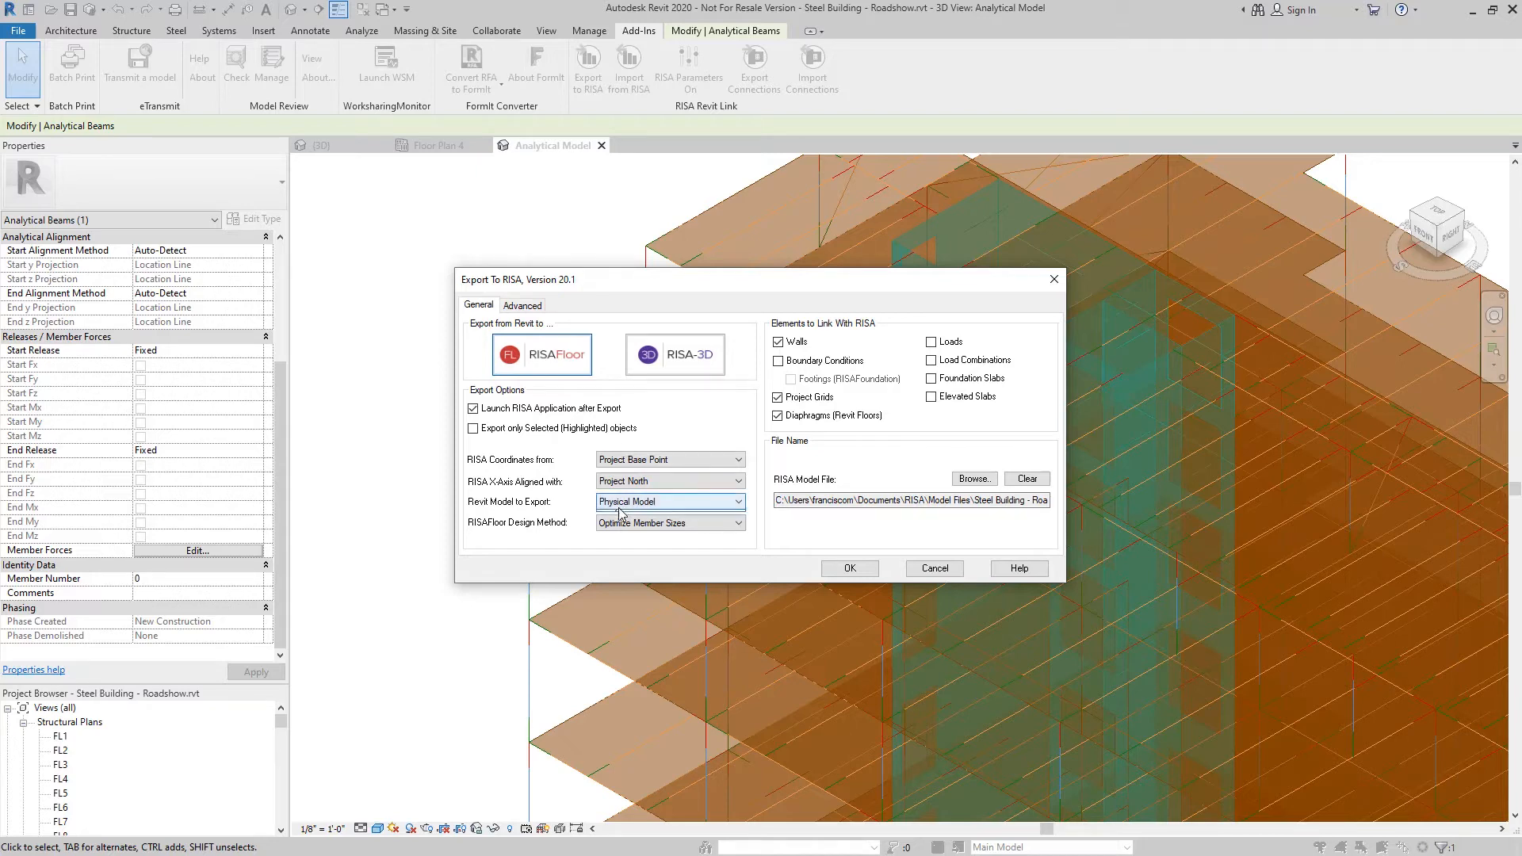
pyautogui.click(663, 502)
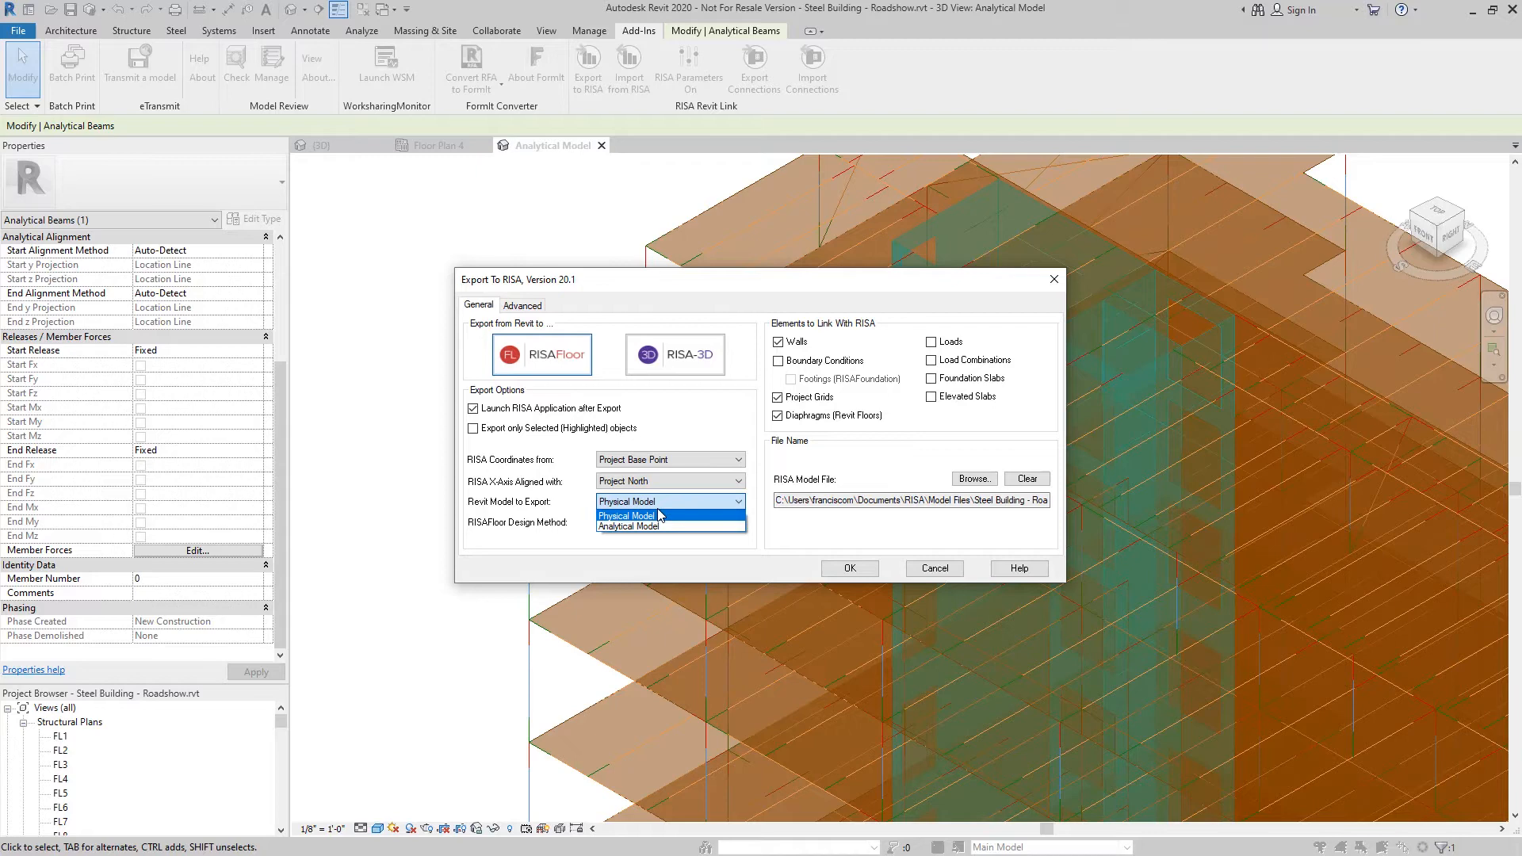
pyautogui.click(698, 426)
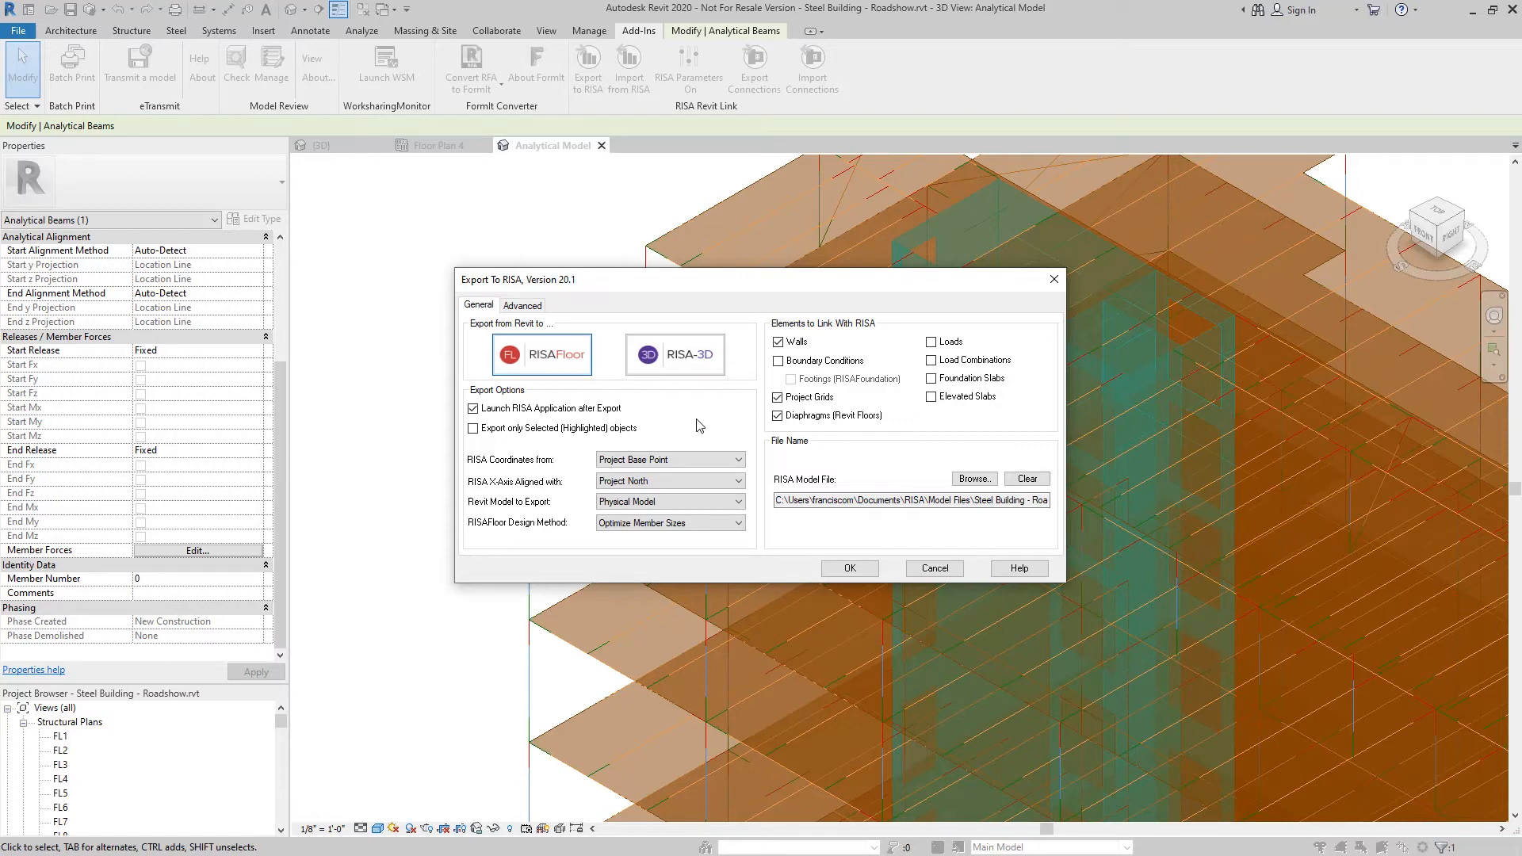
pyautogui.click(736, 502)
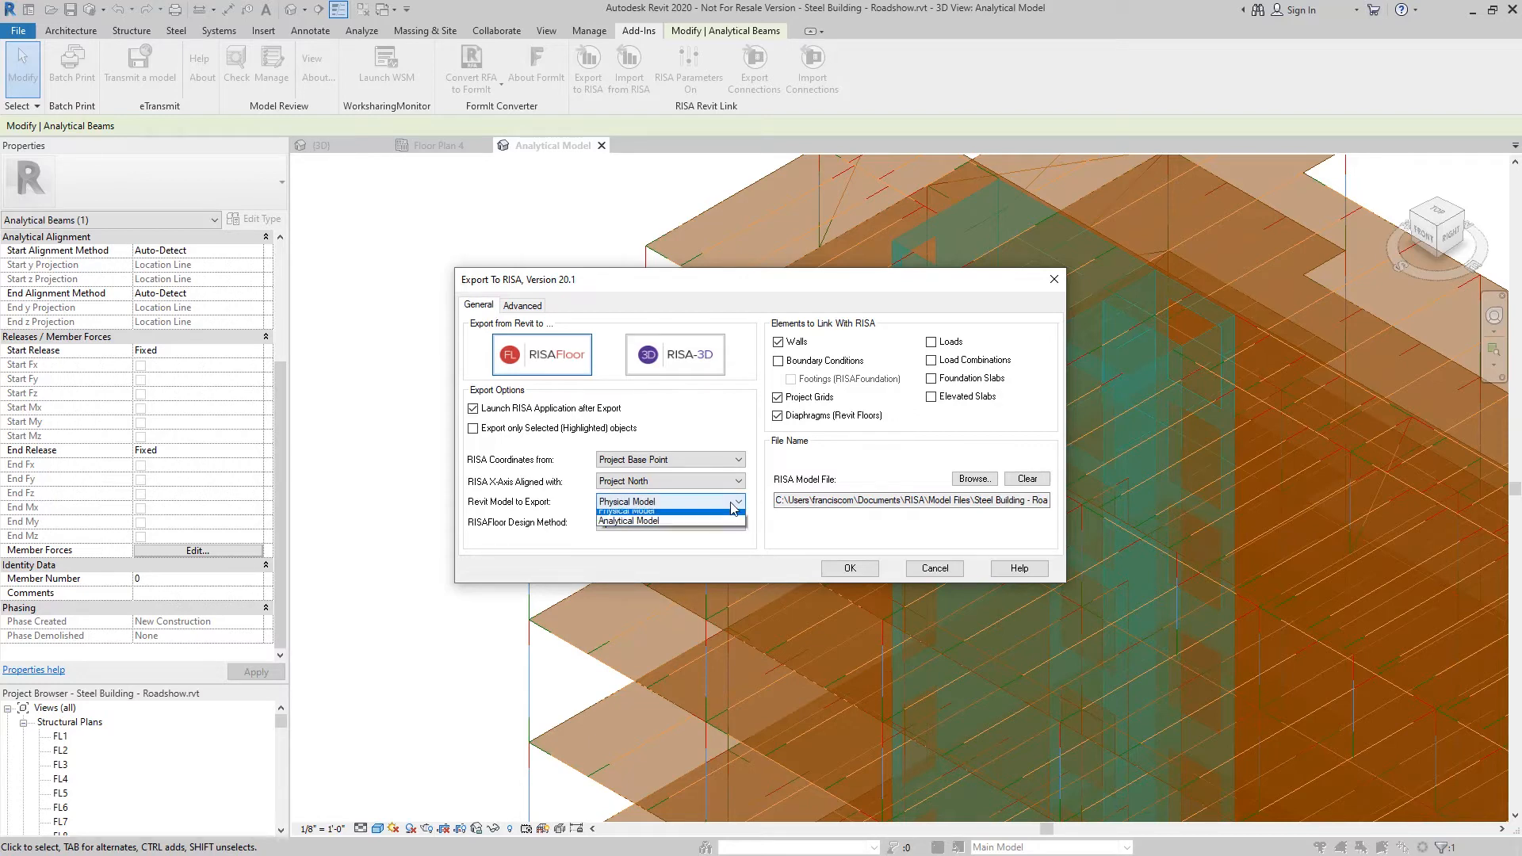
pyautogui.click(564, 512)
pyautogui.click(658, 523)
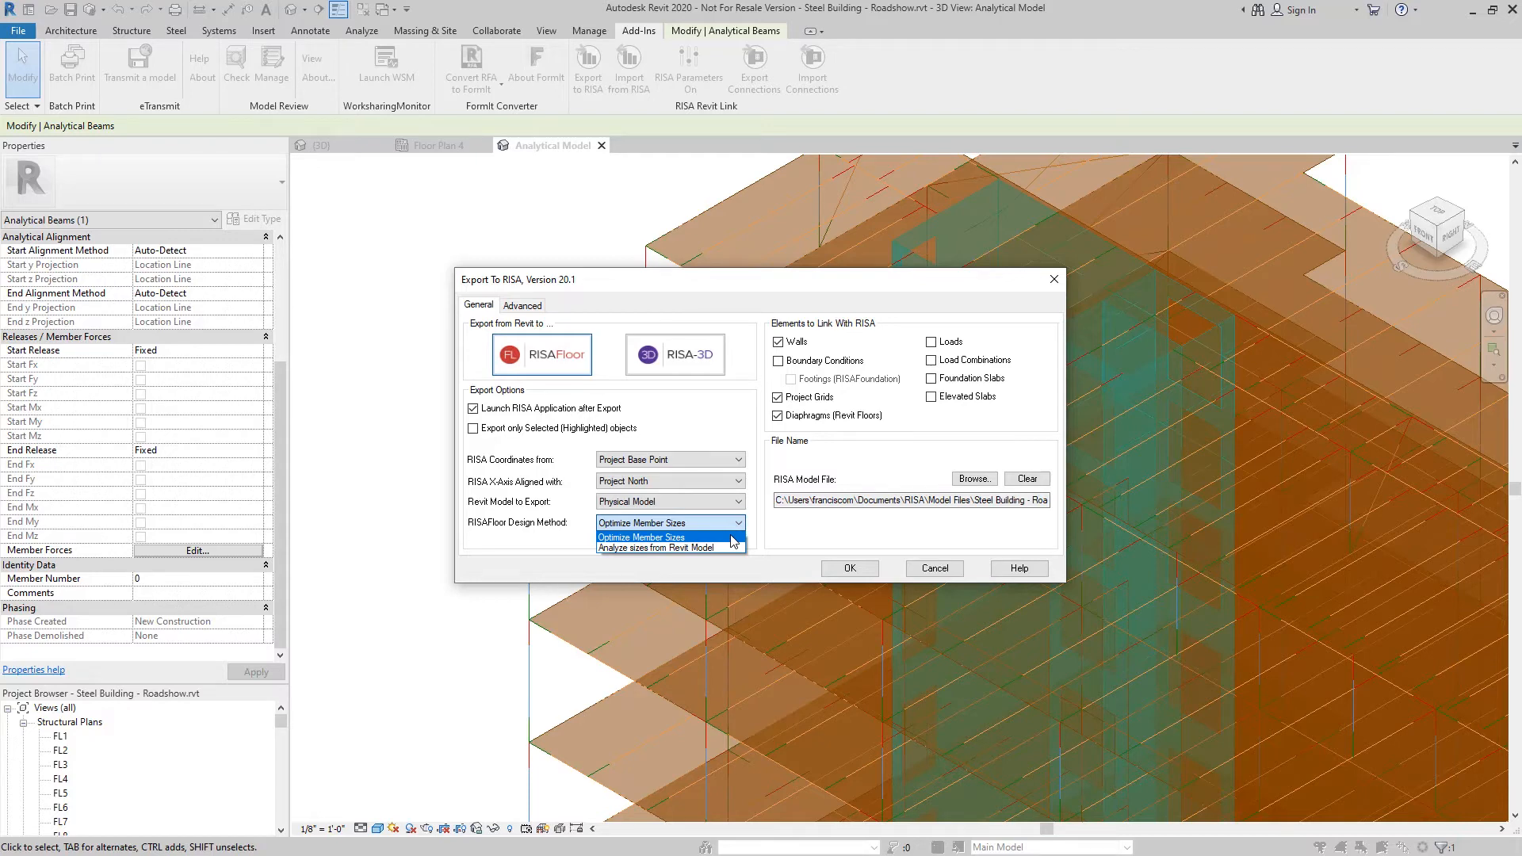
pyautogui.click(836, 311)
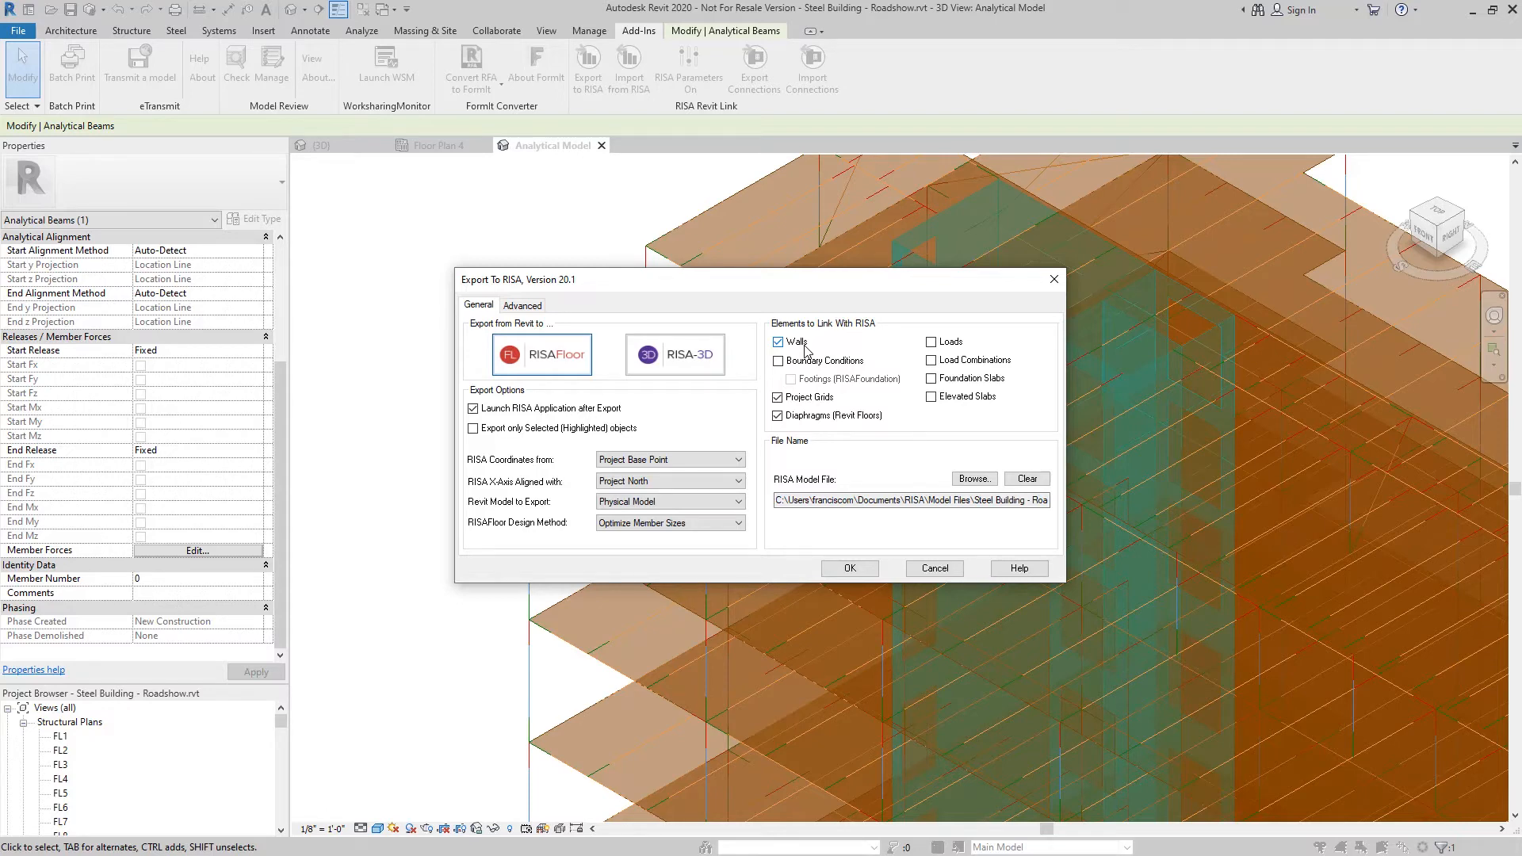
# Step: Set the RISA model file's destination to the EXPORT LOCATION folder and run the export without saving the Revit model
pyautogui.click(974, 481)
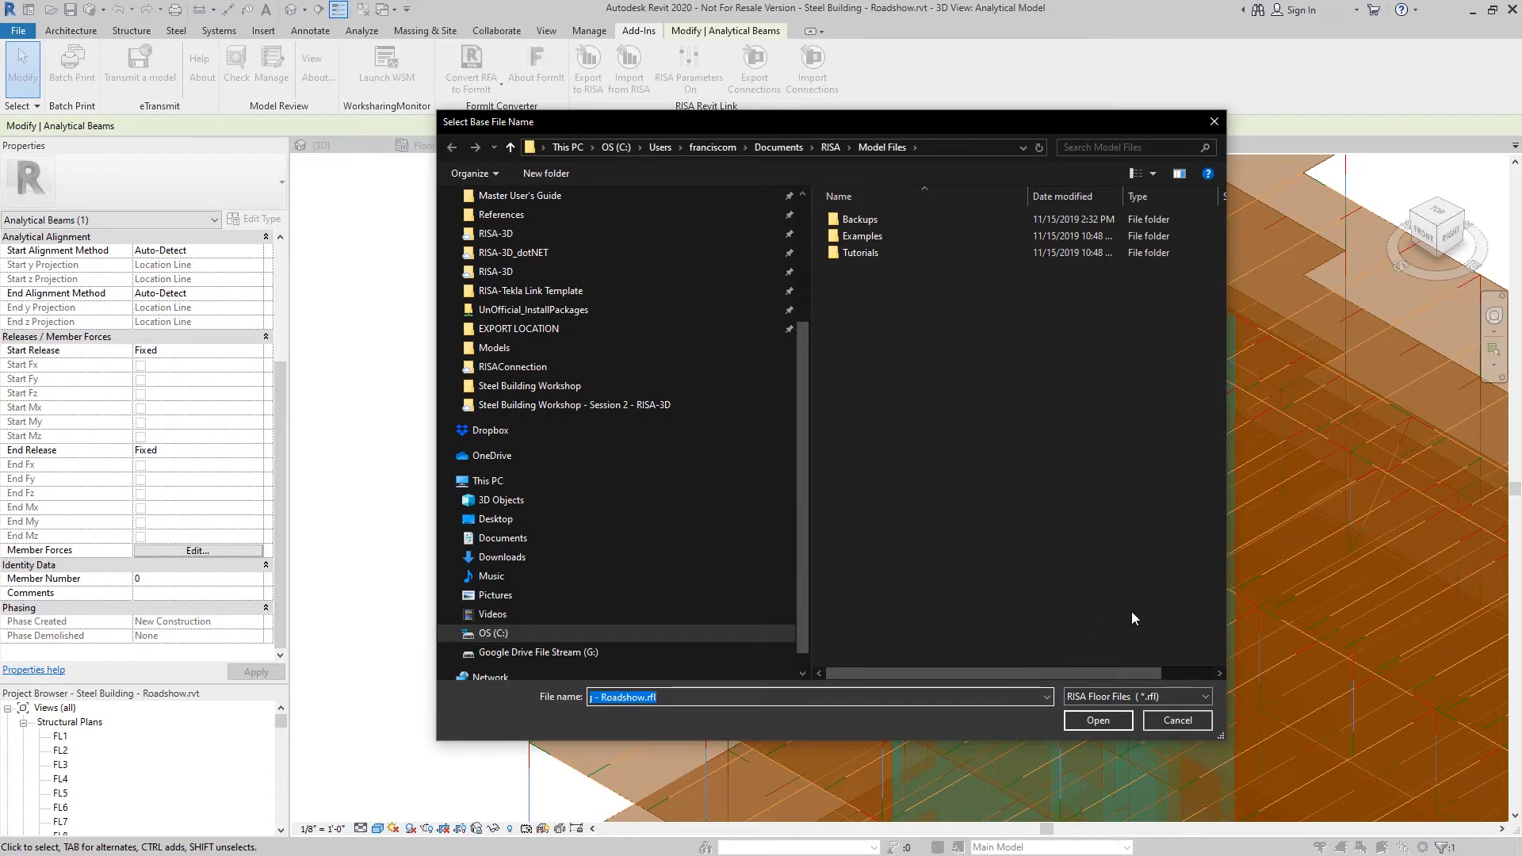
pyautogui.click(621, 331)
pyautogui.click(1098, 720)
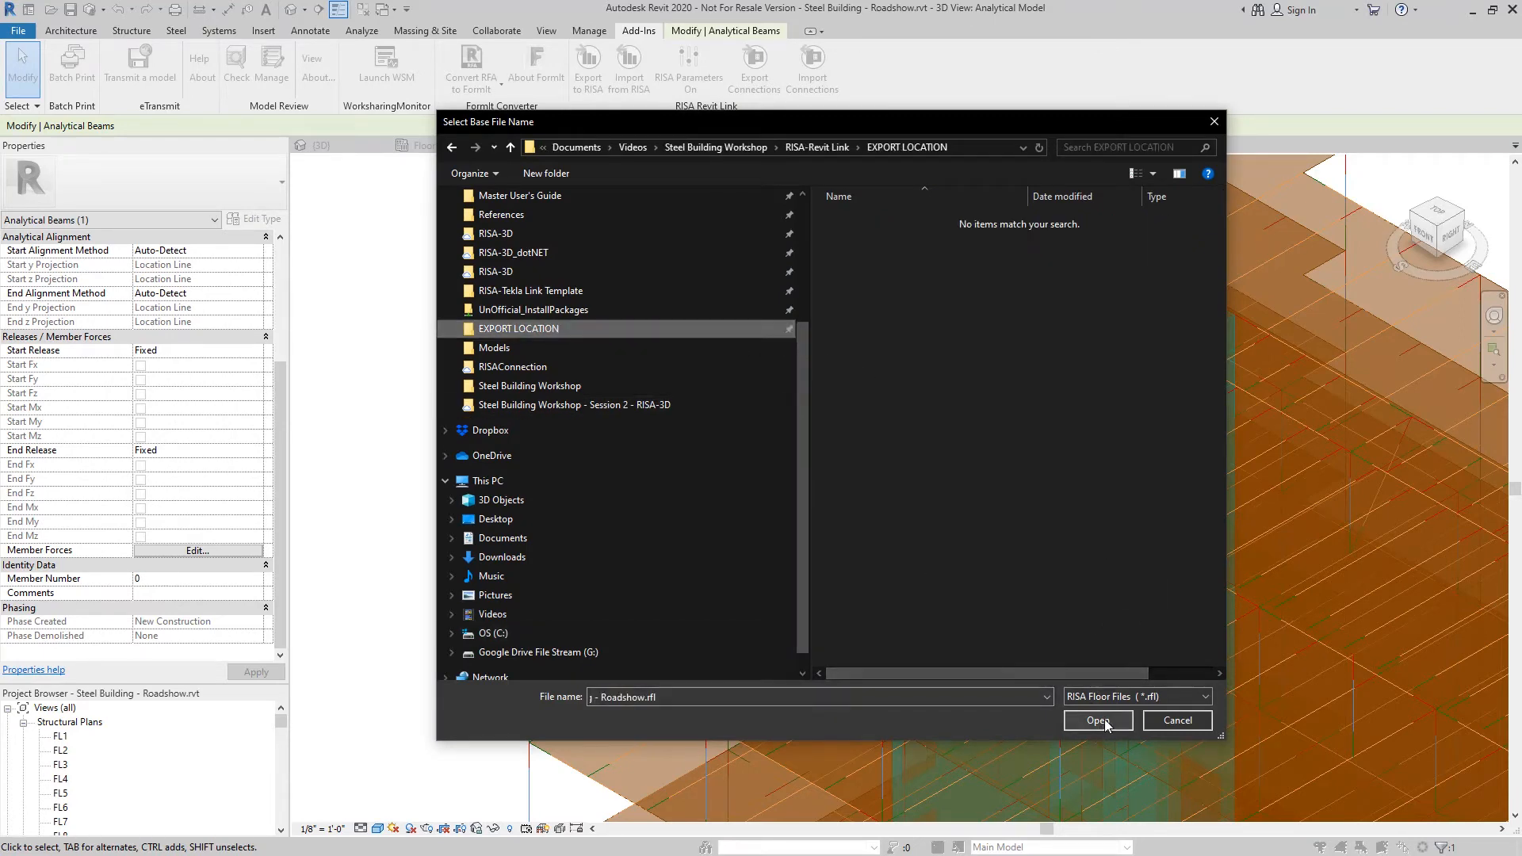
pyautogui.click(859, 570)
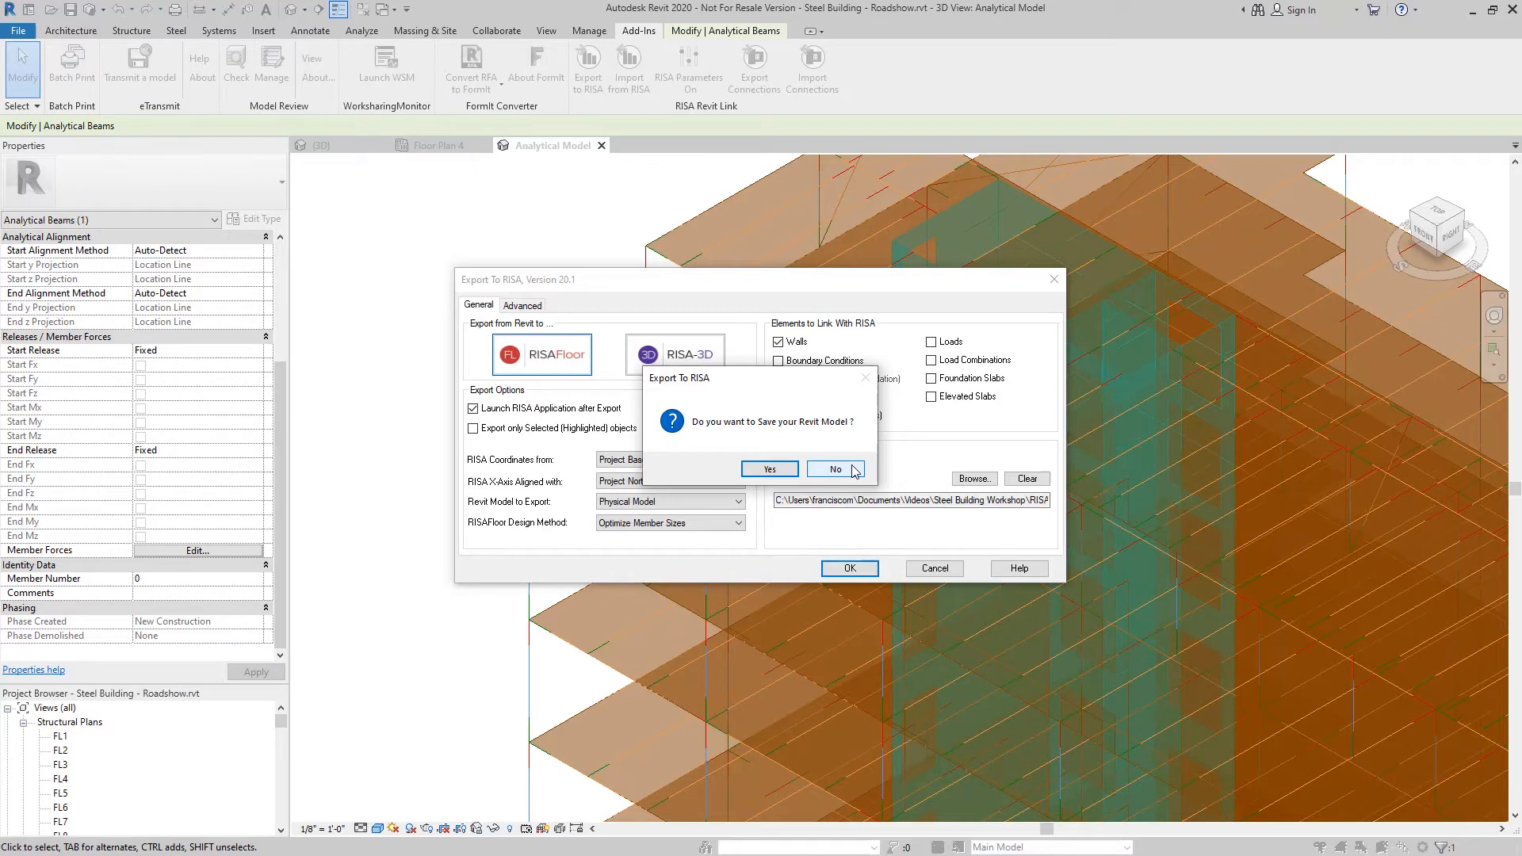
pyautogui.click(836, 470)
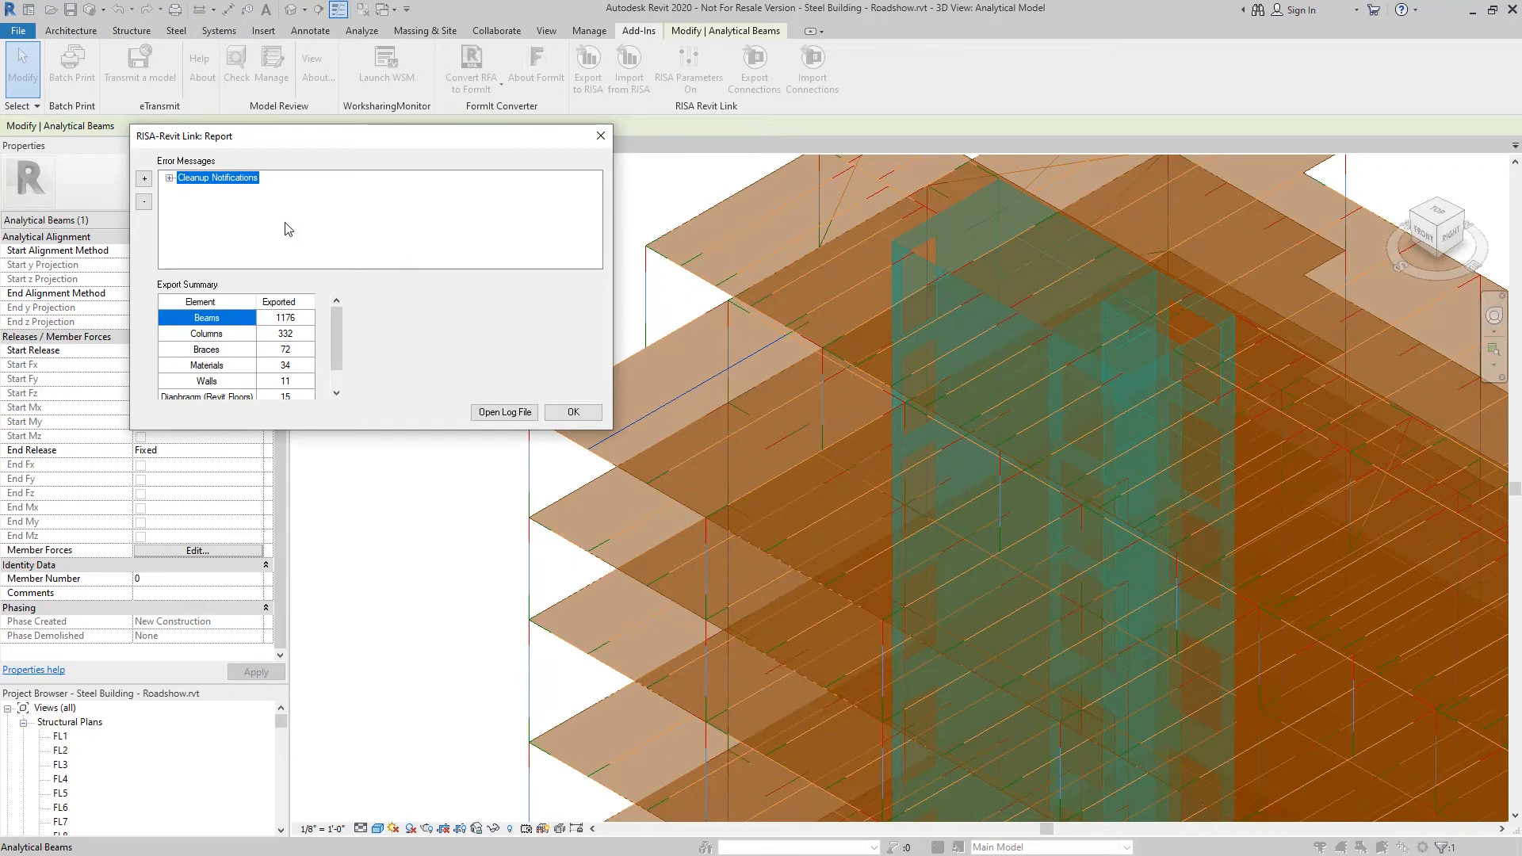
# Step: Review the cleanup notifications and the exported element summary in the RISA-Revit Link report, and close the report
pyautogui.click(169, 178)
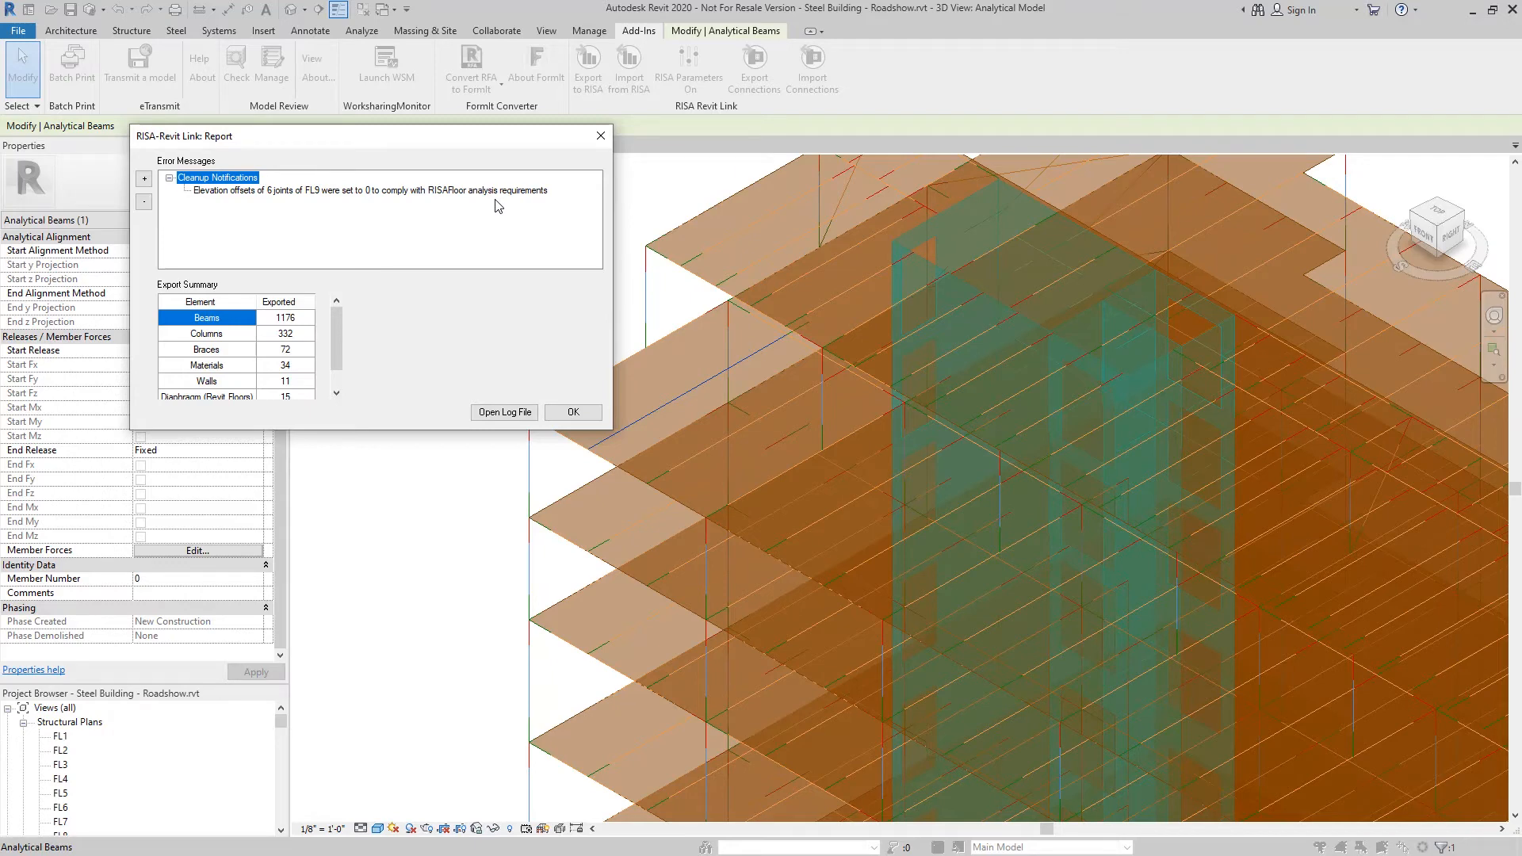
pyautogui.moveTo(334, 325); pyautogui.dragTo(338, 355)
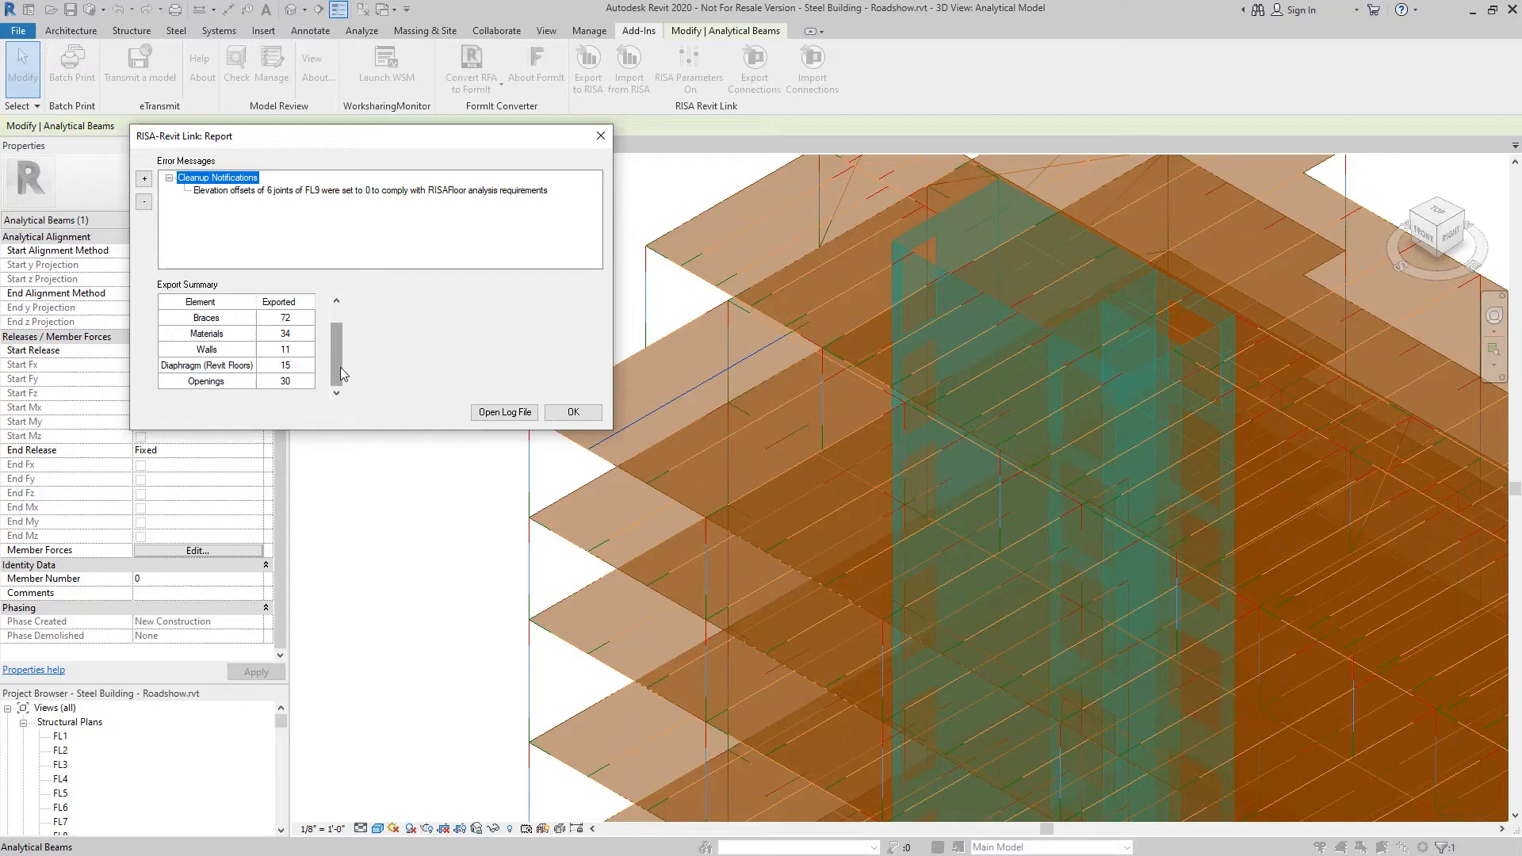
pyautogui.scroll(2, 292, 341)
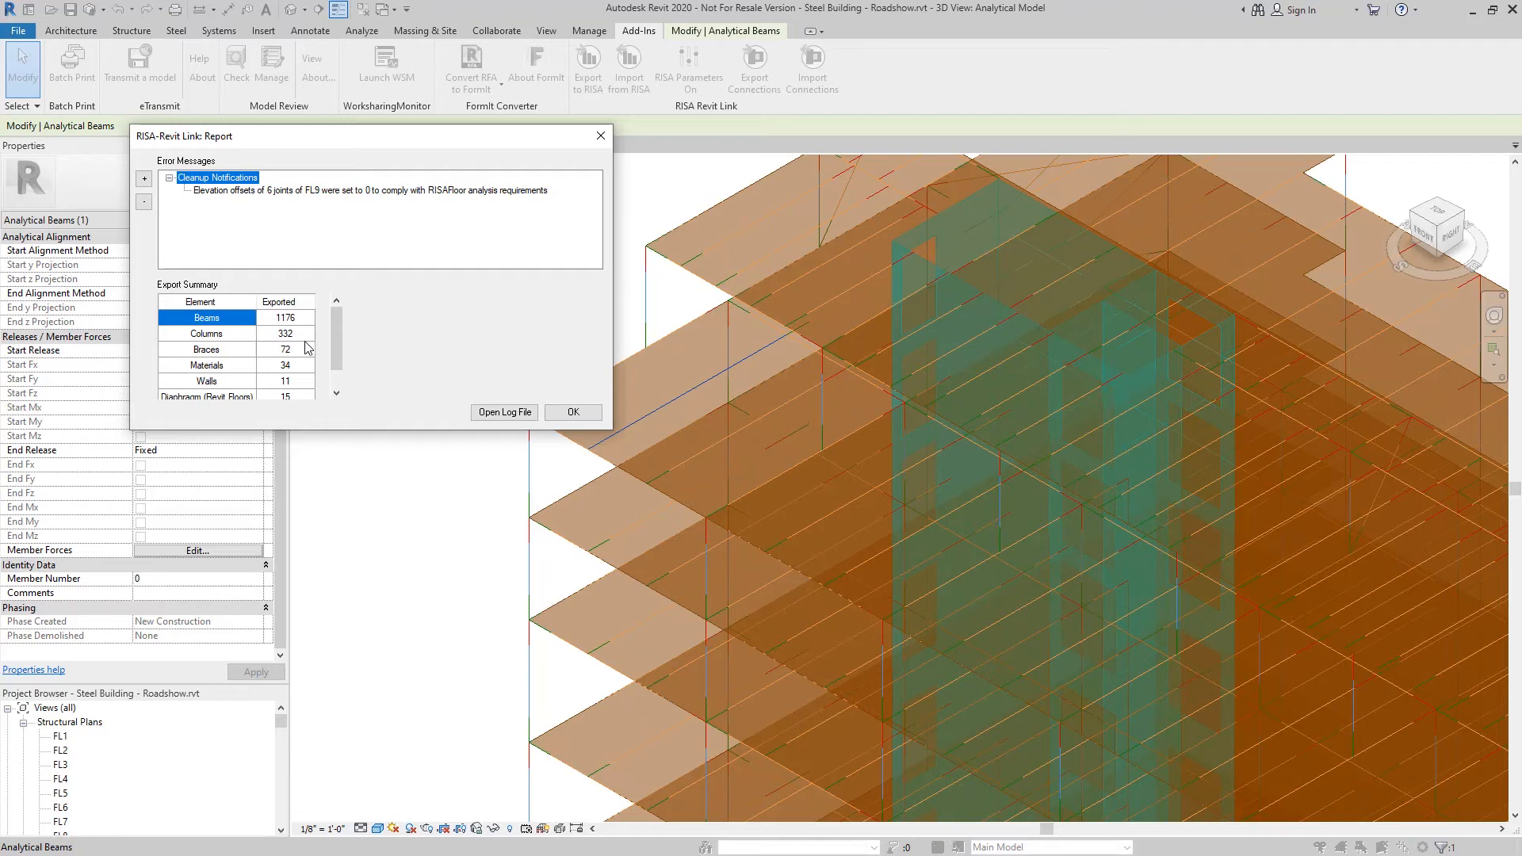
pyautogui.click(572, 411)
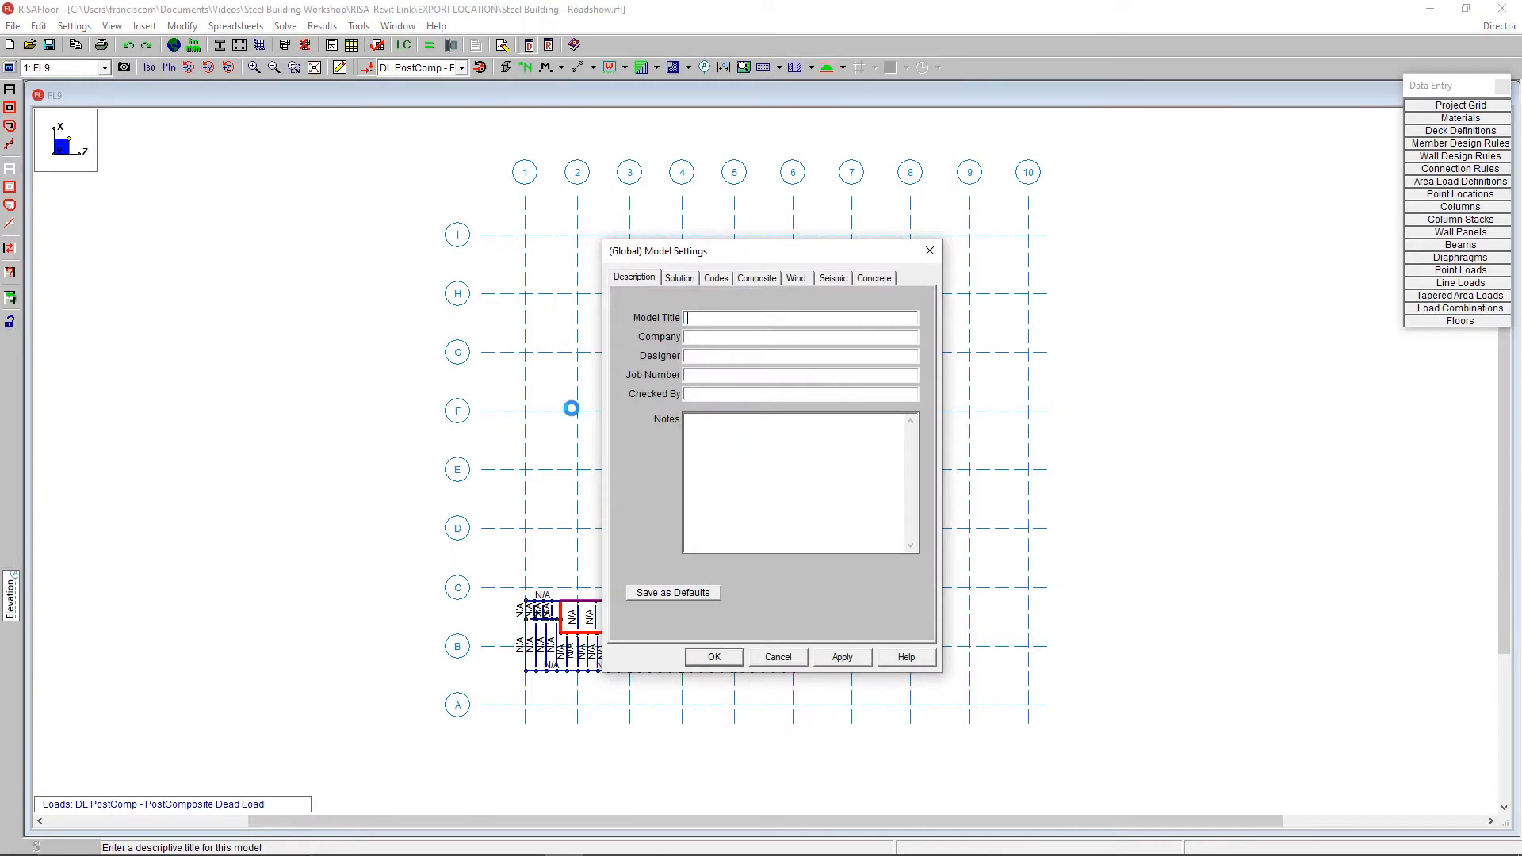
# Step: Accept the global model settings with the description fields blank and display the Full Model in a rotated 3D view
pyautogui.click(753, 539)
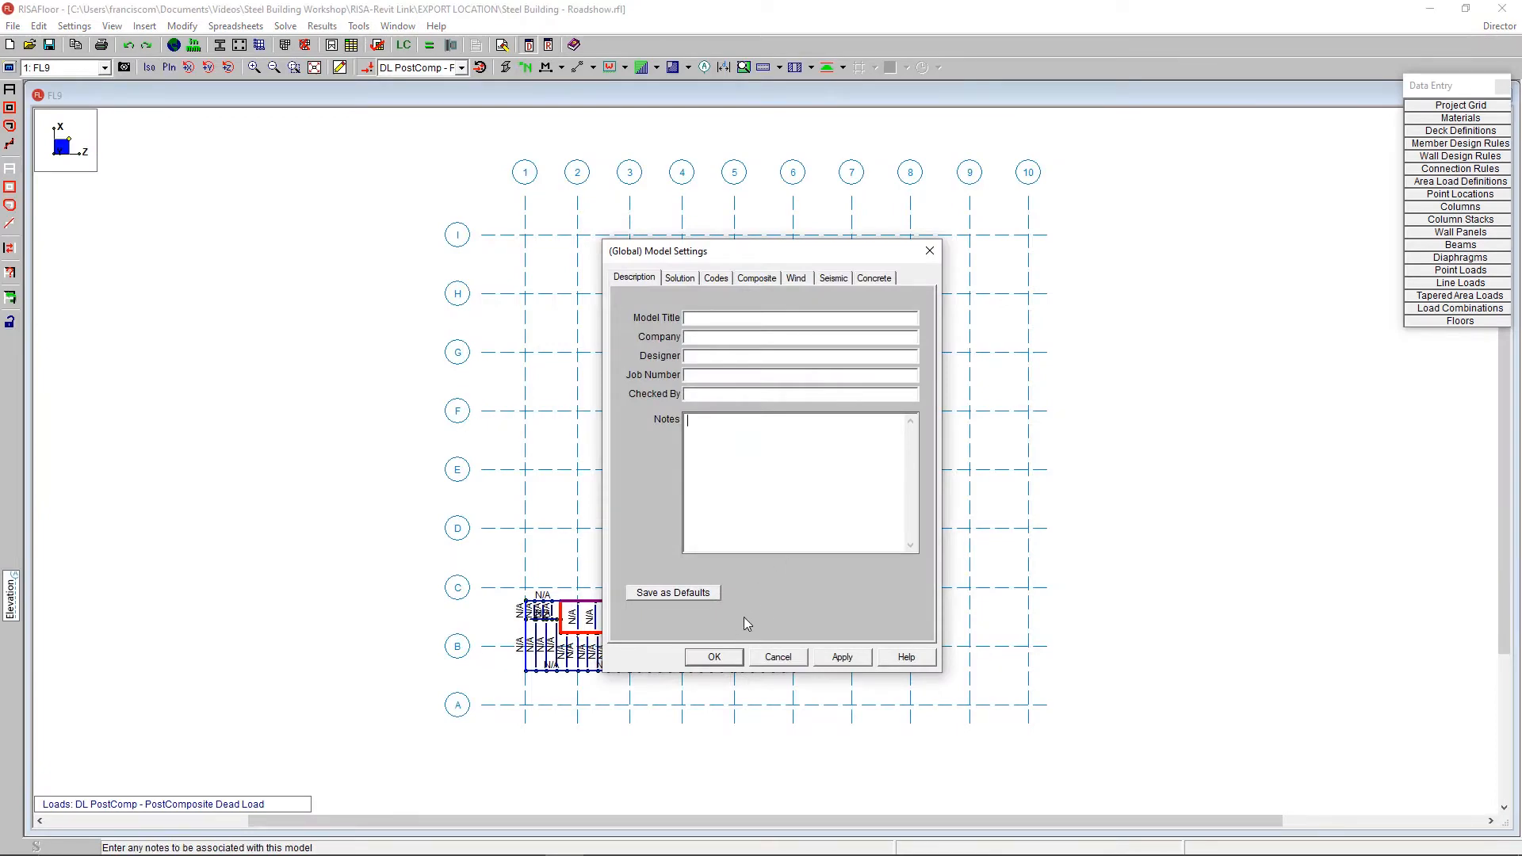
pyautogui.click(721, 658)
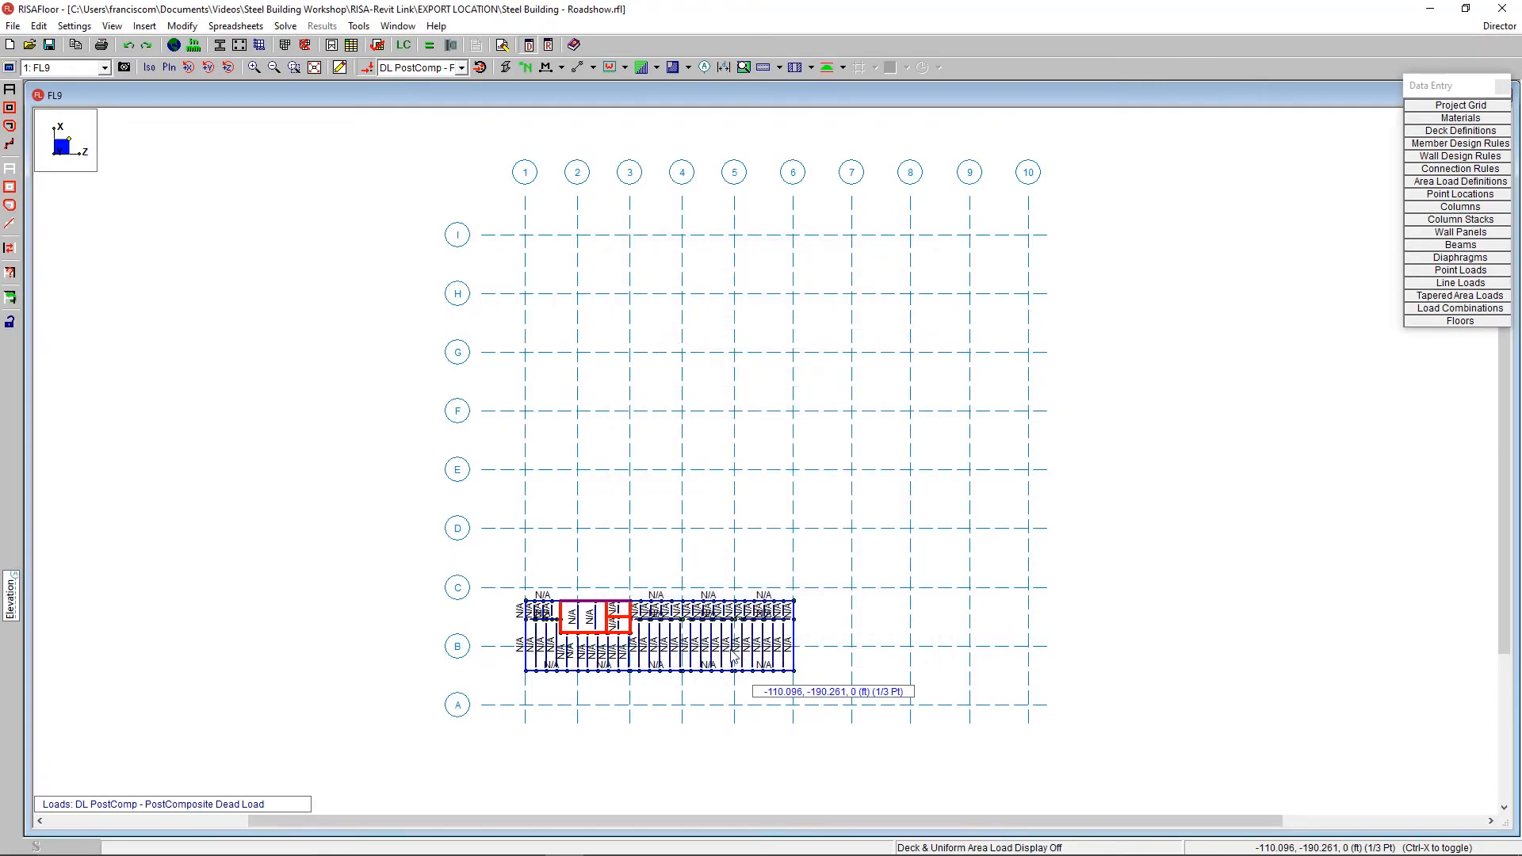
pyautogui.click(149, 68)
pyautogui.click(104, 68)
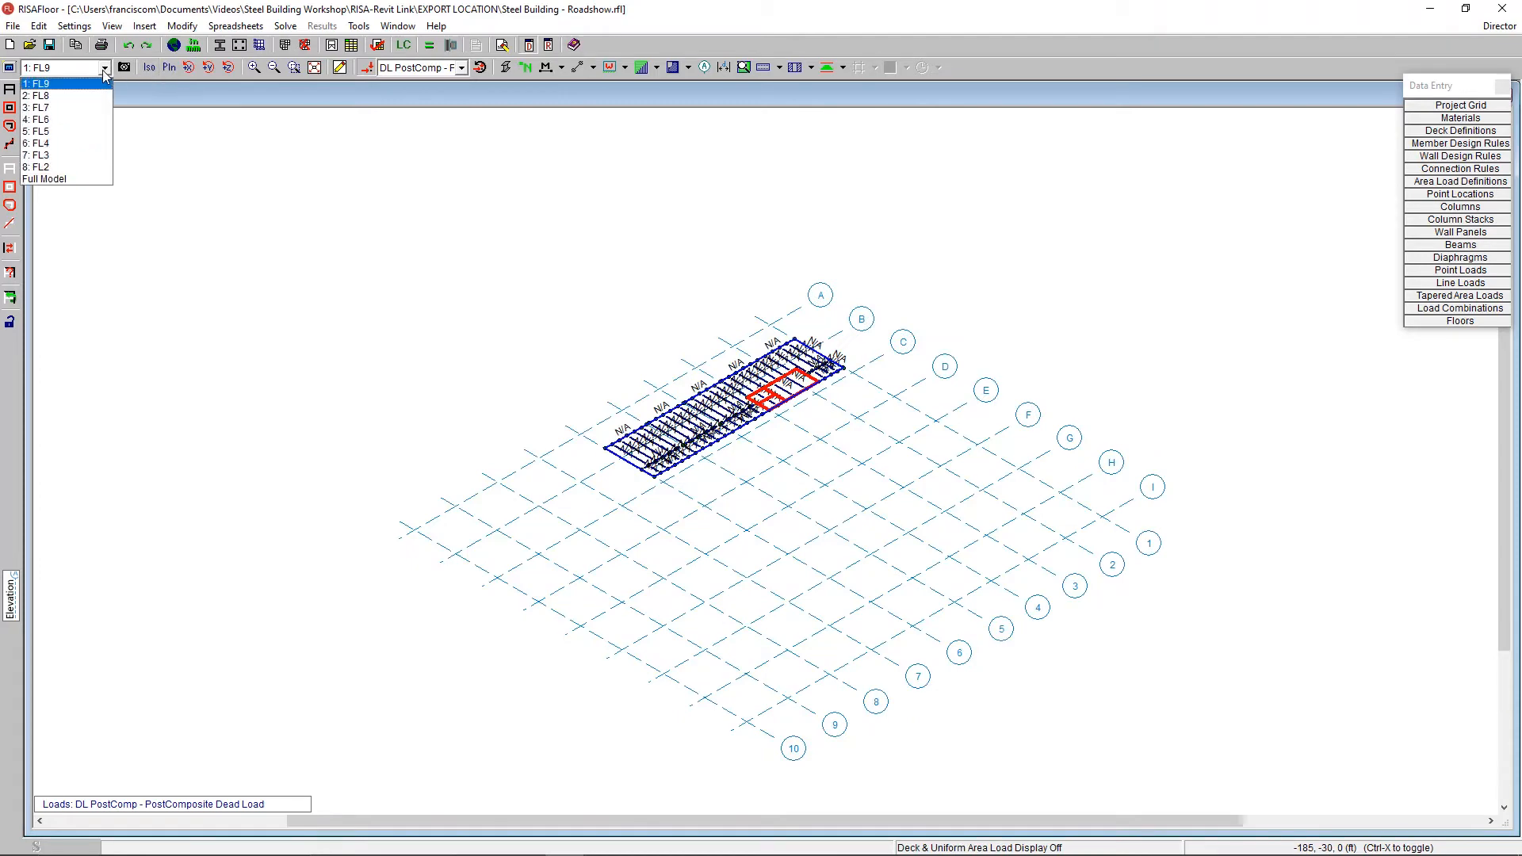
pyautogui.click(103, 179)
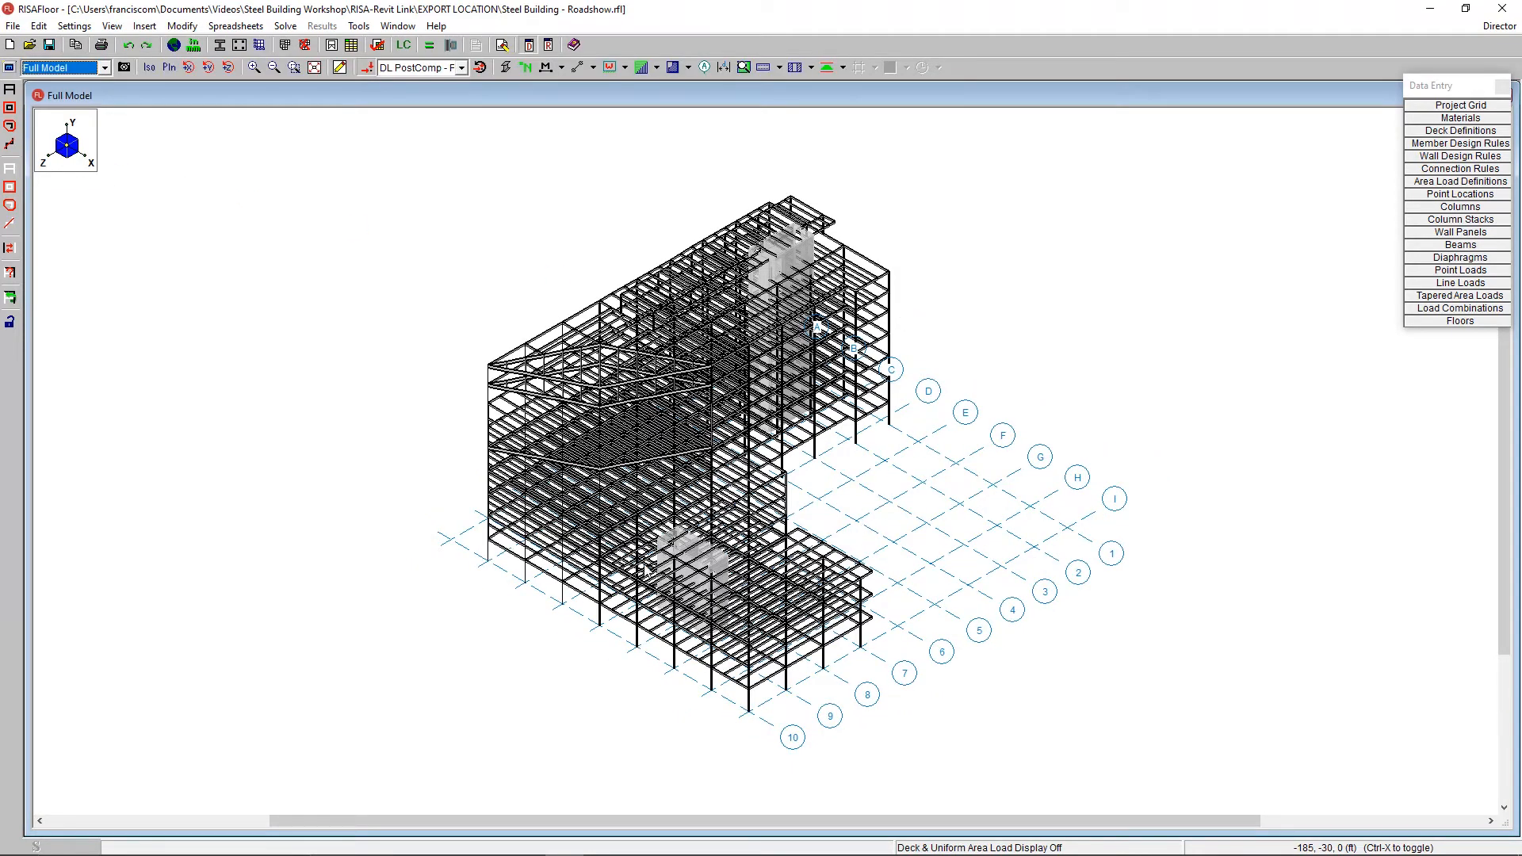
pyautogui.moveTo(621, 641); pyautogui.dragTo(869, 521, button='middle')
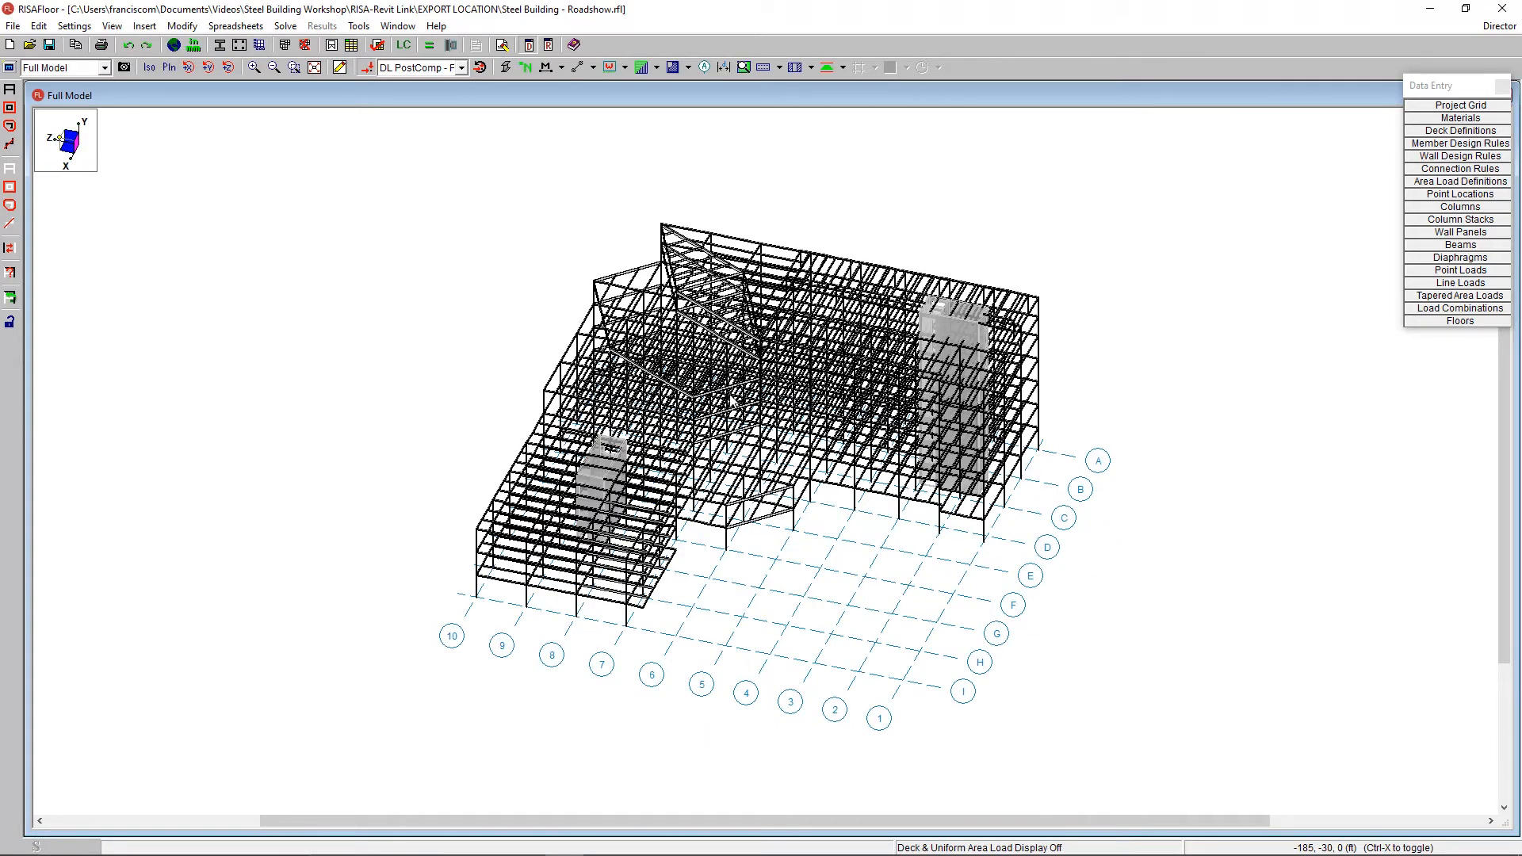
pyautogui.scroll(1, 826, 253)
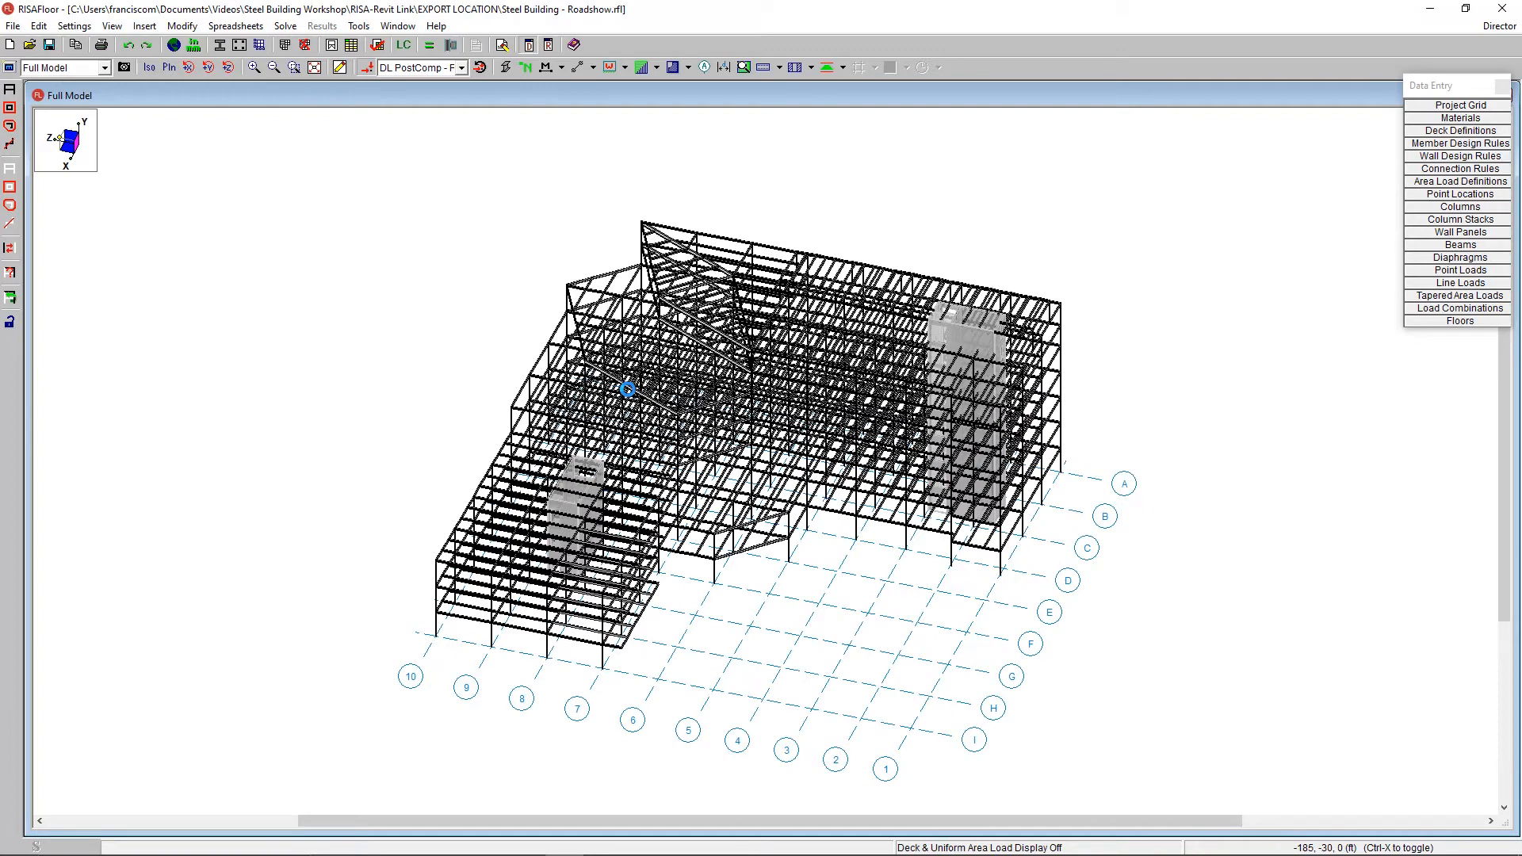
pyautogui.scroll(1, 623, 390)
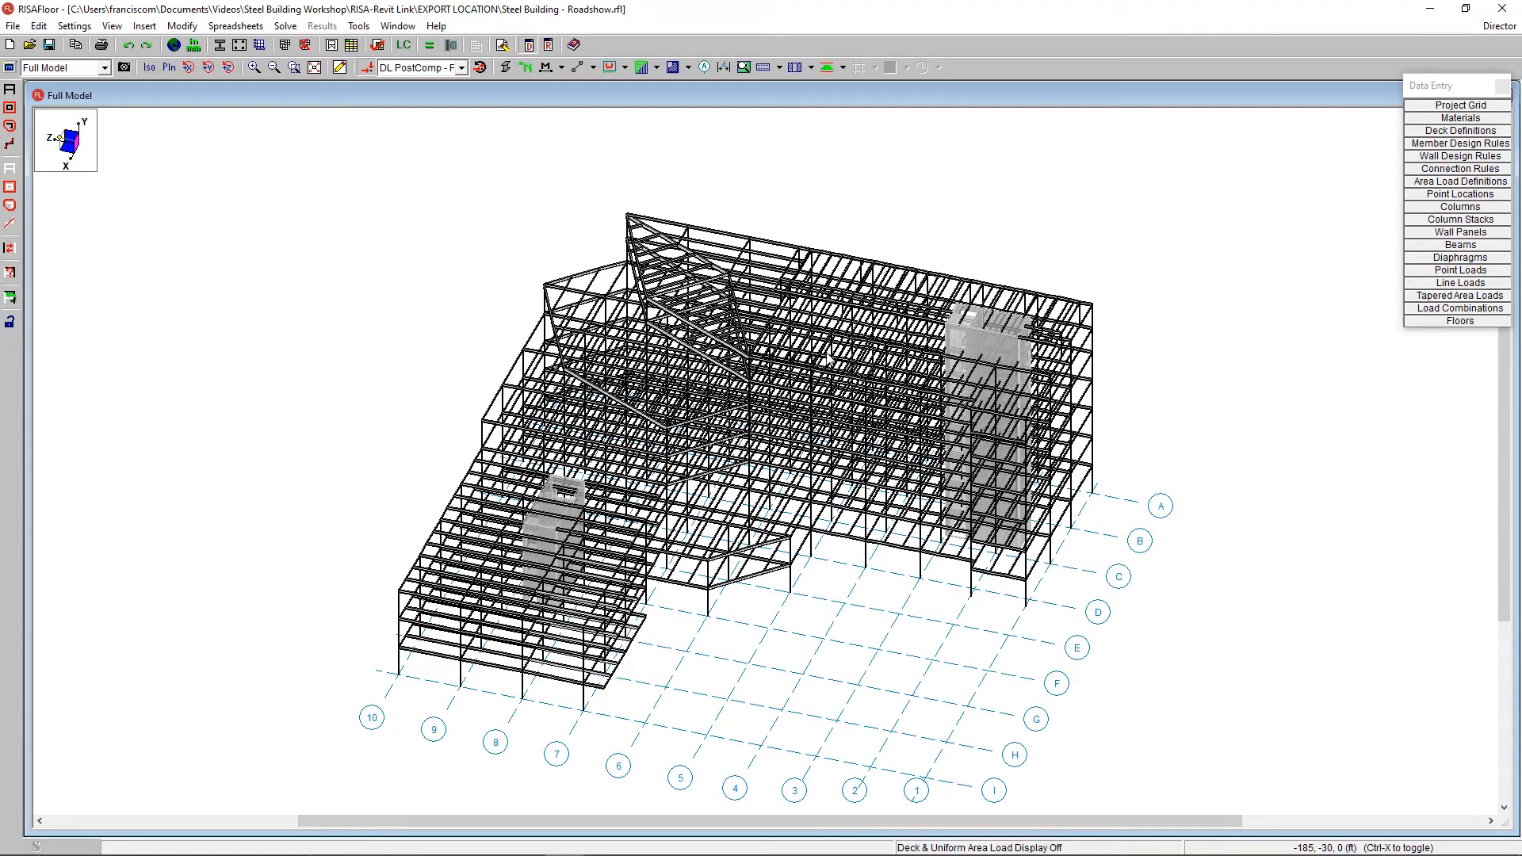
# Step: Look at the exported floor plan of FL4 and switch to the plan of FL9
pyautogui.click(68, 68)
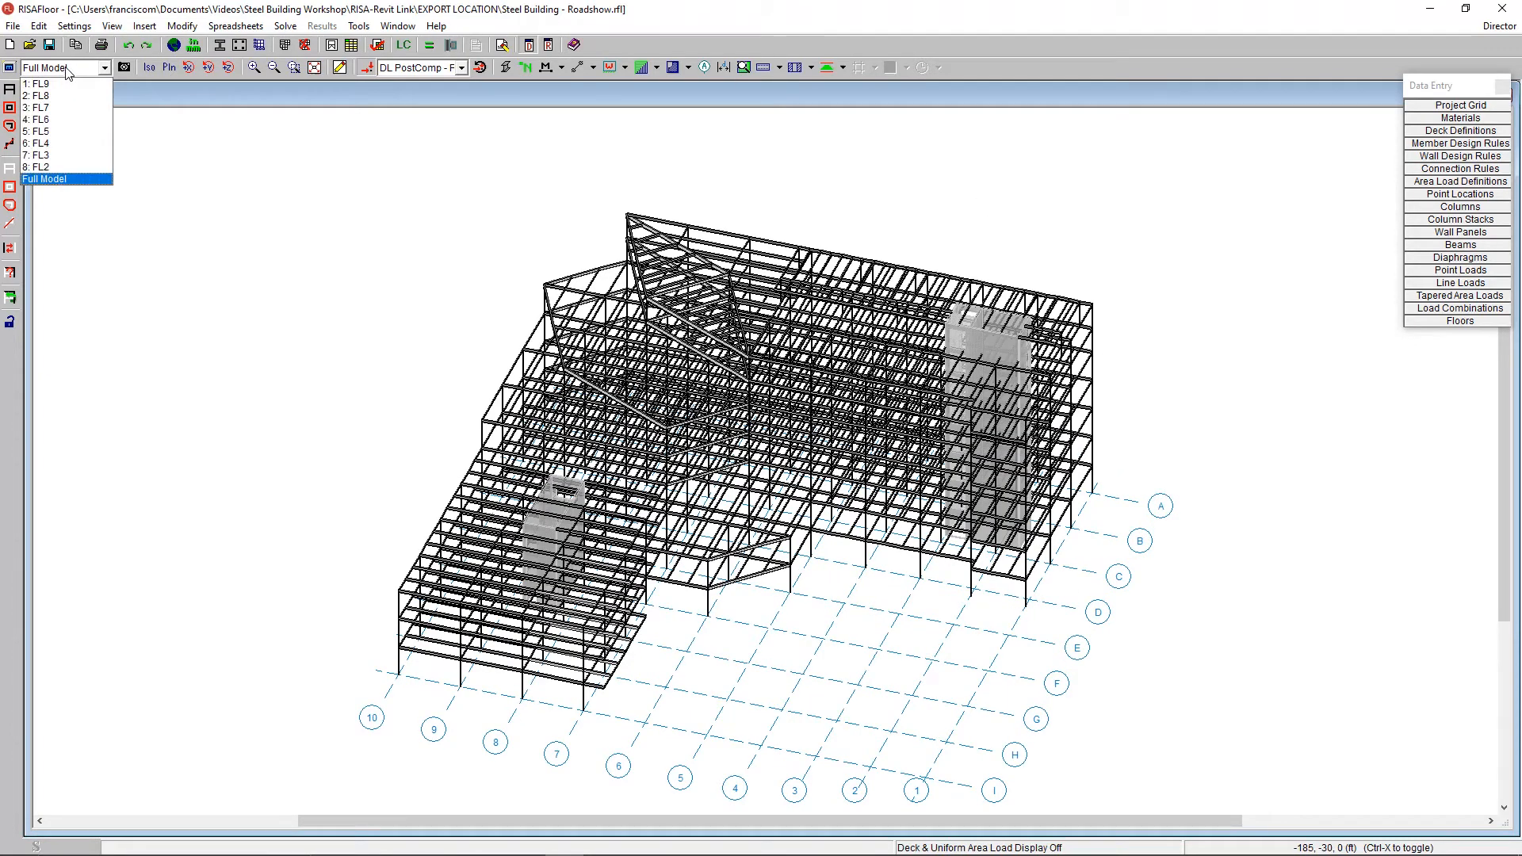
pyautogui.click(83, 147)
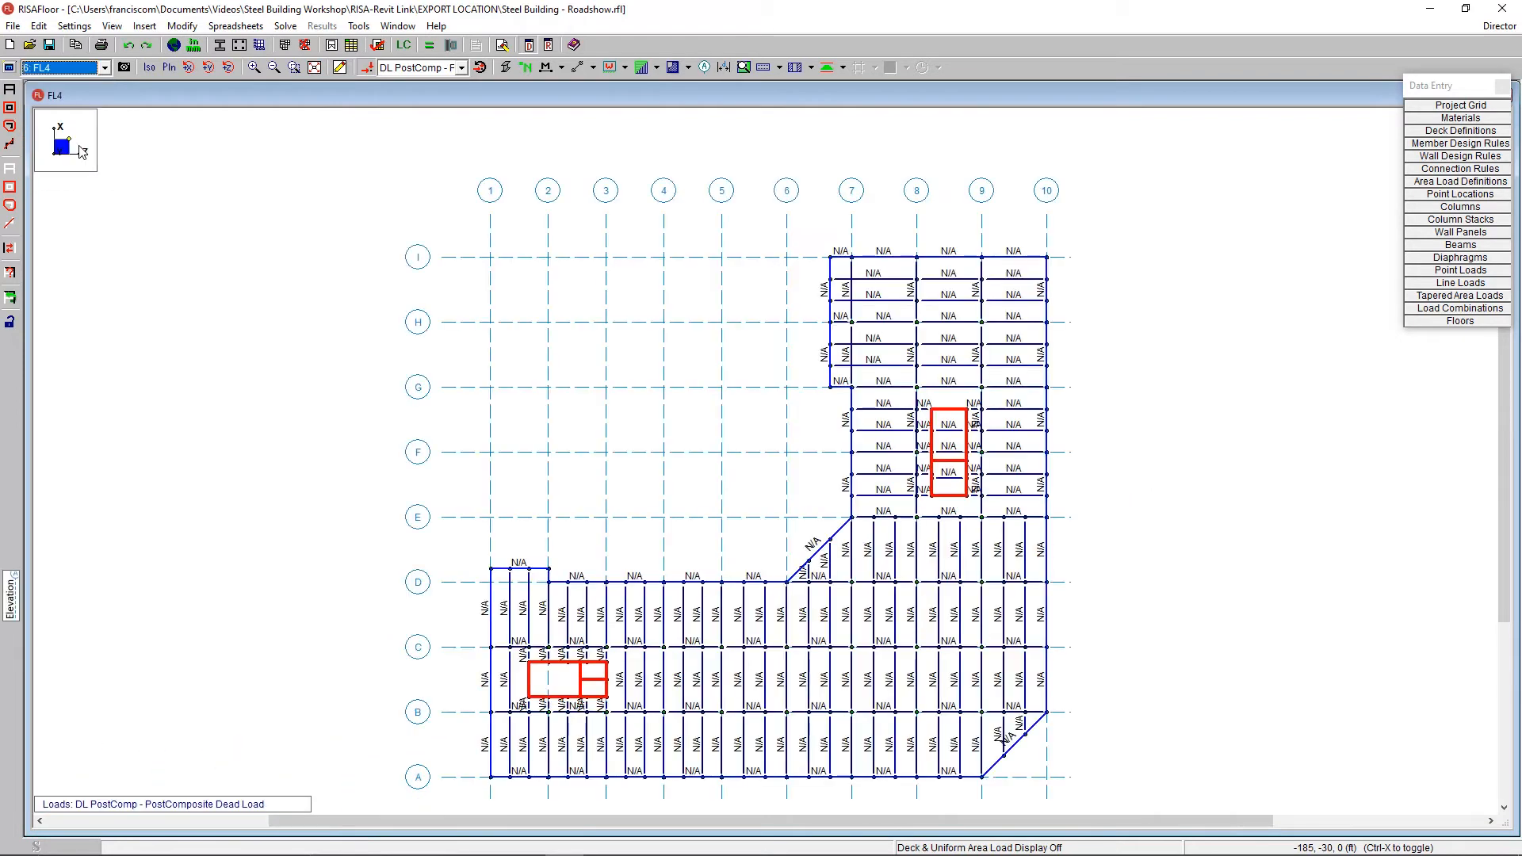
pyautogui.click(93, 68)
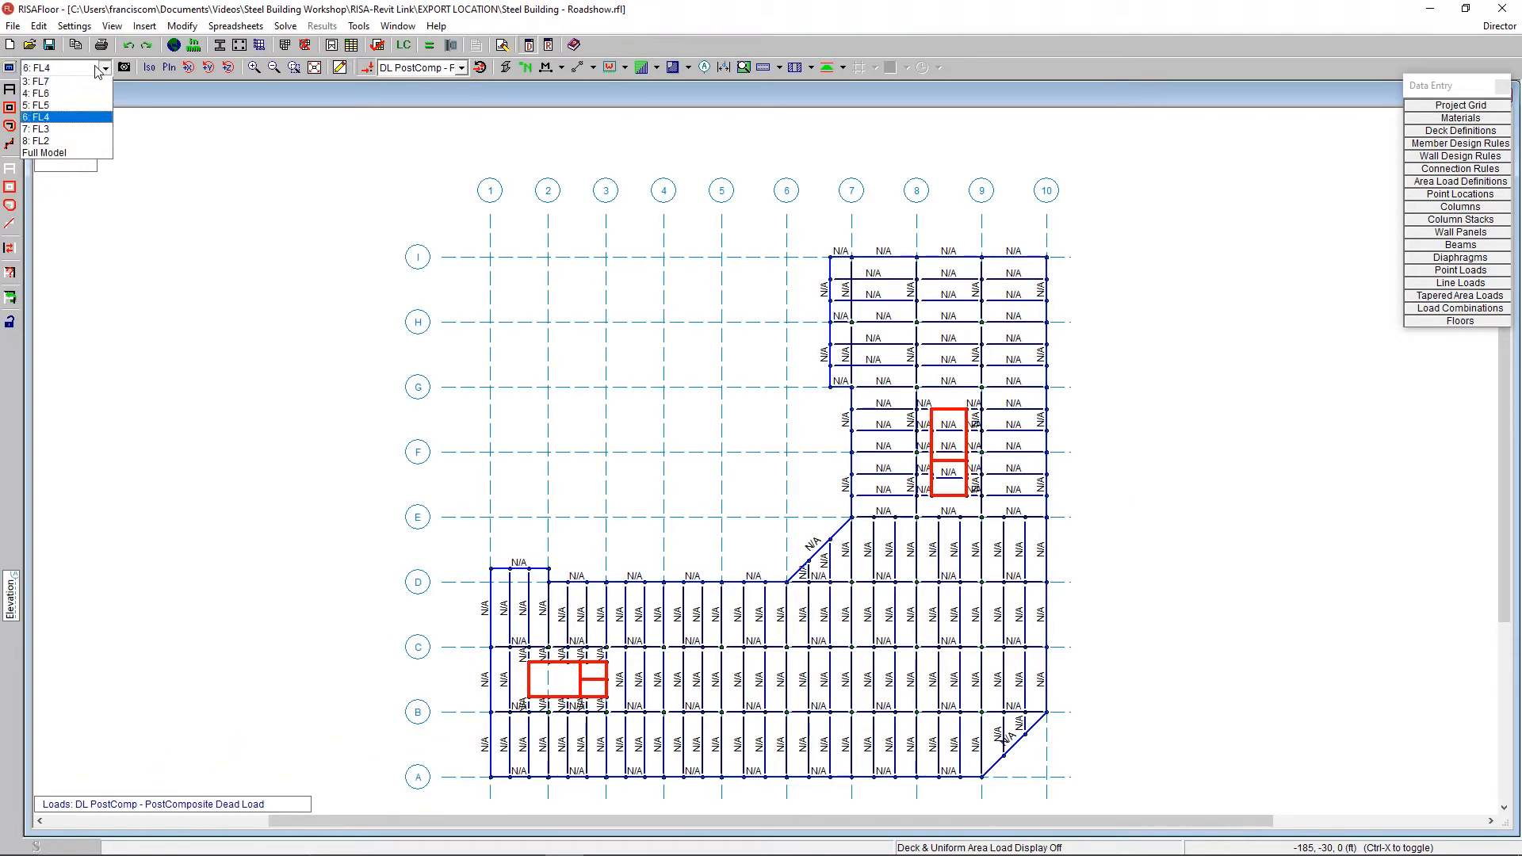
pyautogui.click(94, 80)
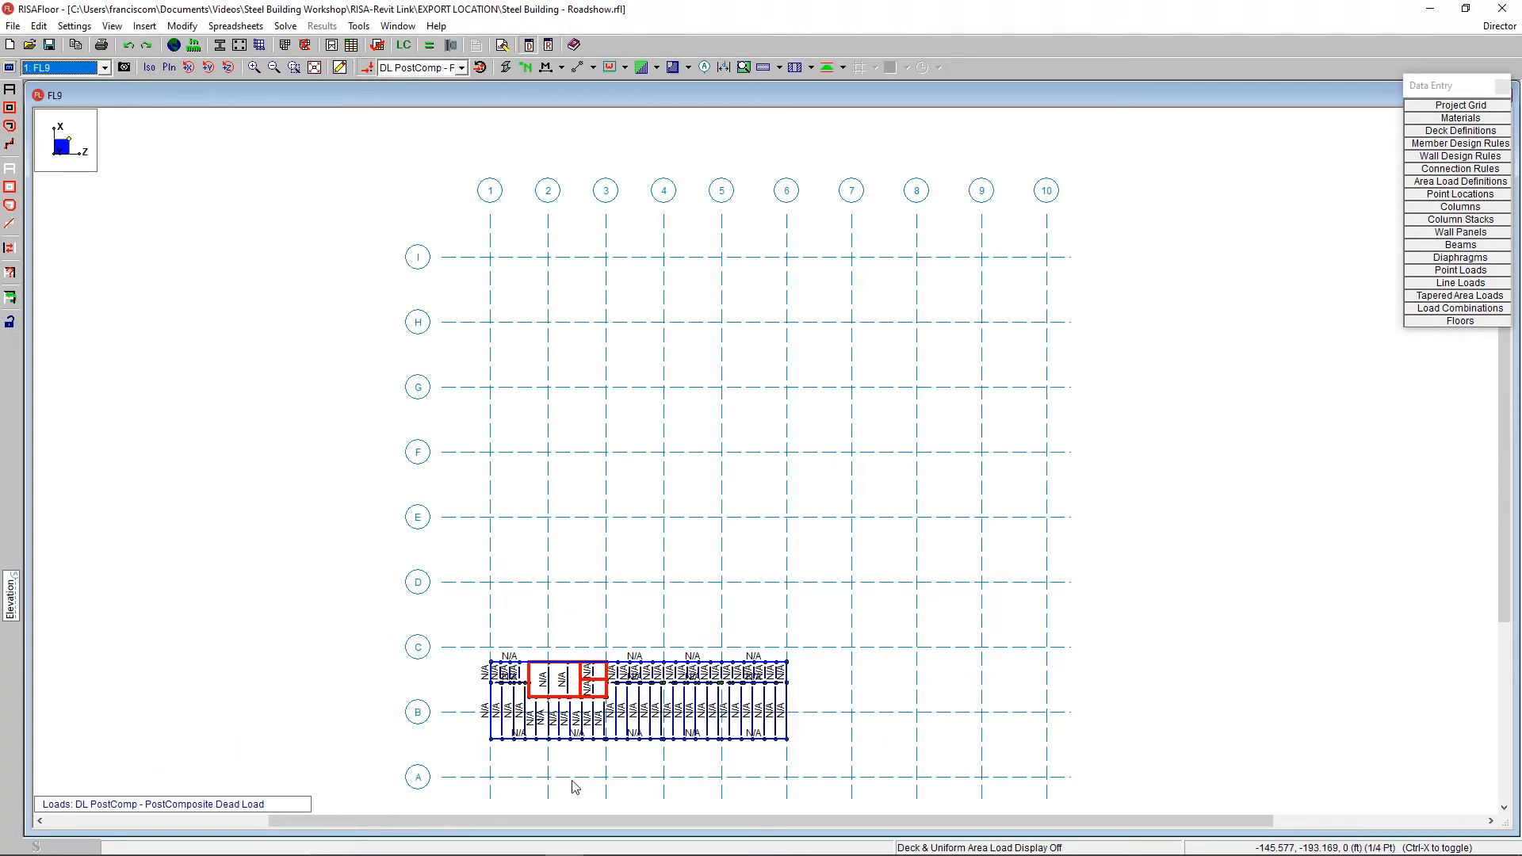
# Step: Turn on the deck display for FL9 and move the Data Entry palette off the deck type legend
pyautogui.scroll(3, 519, 757)
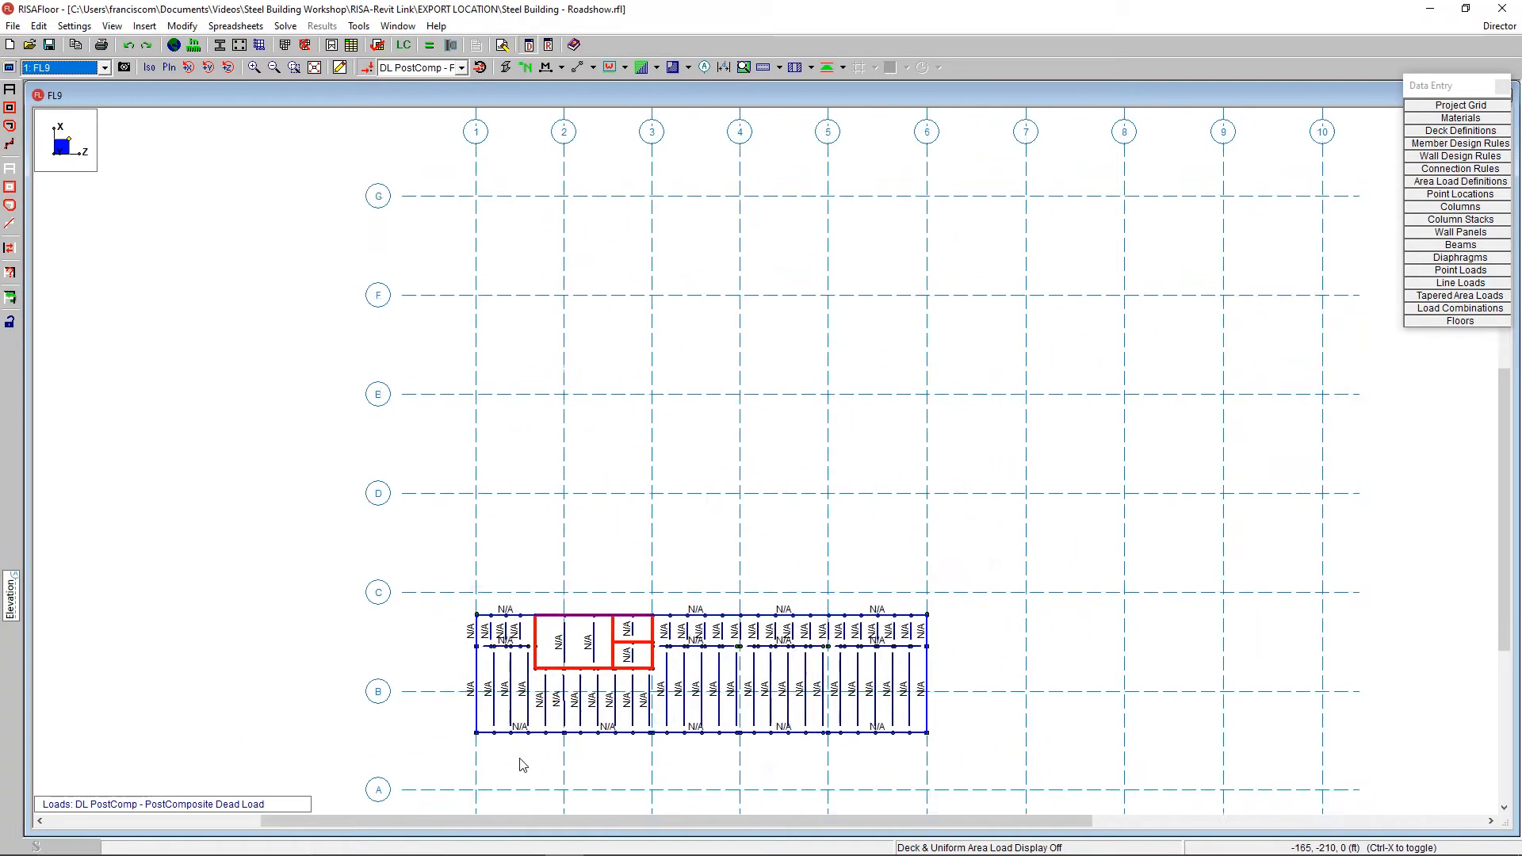
pyautogui.click(642, 67)
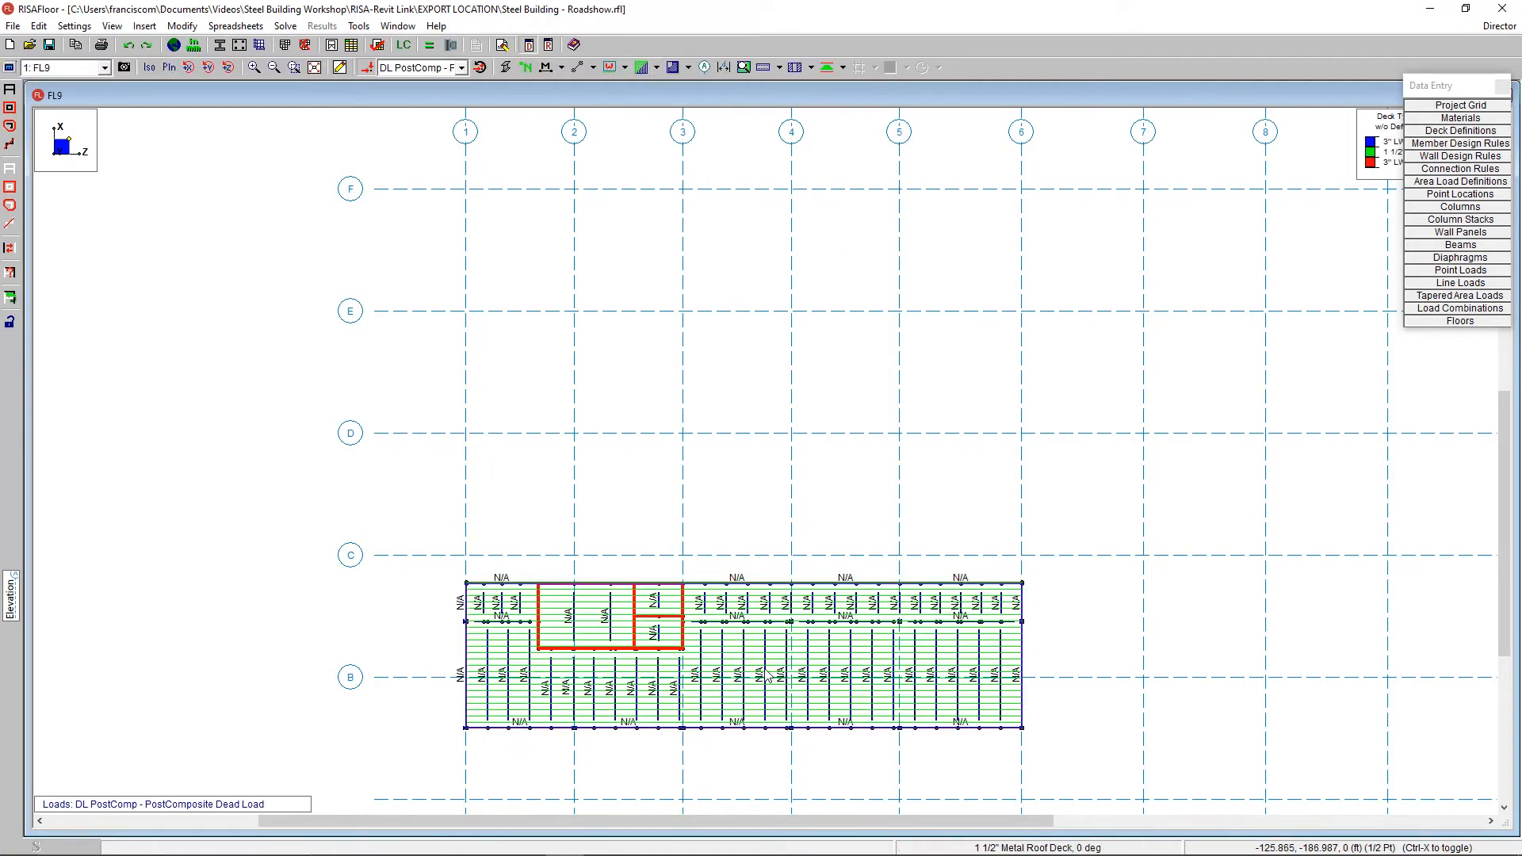
pyautogui.moveTo(1433, 88); pyautogui.dragTo(1219, 109)
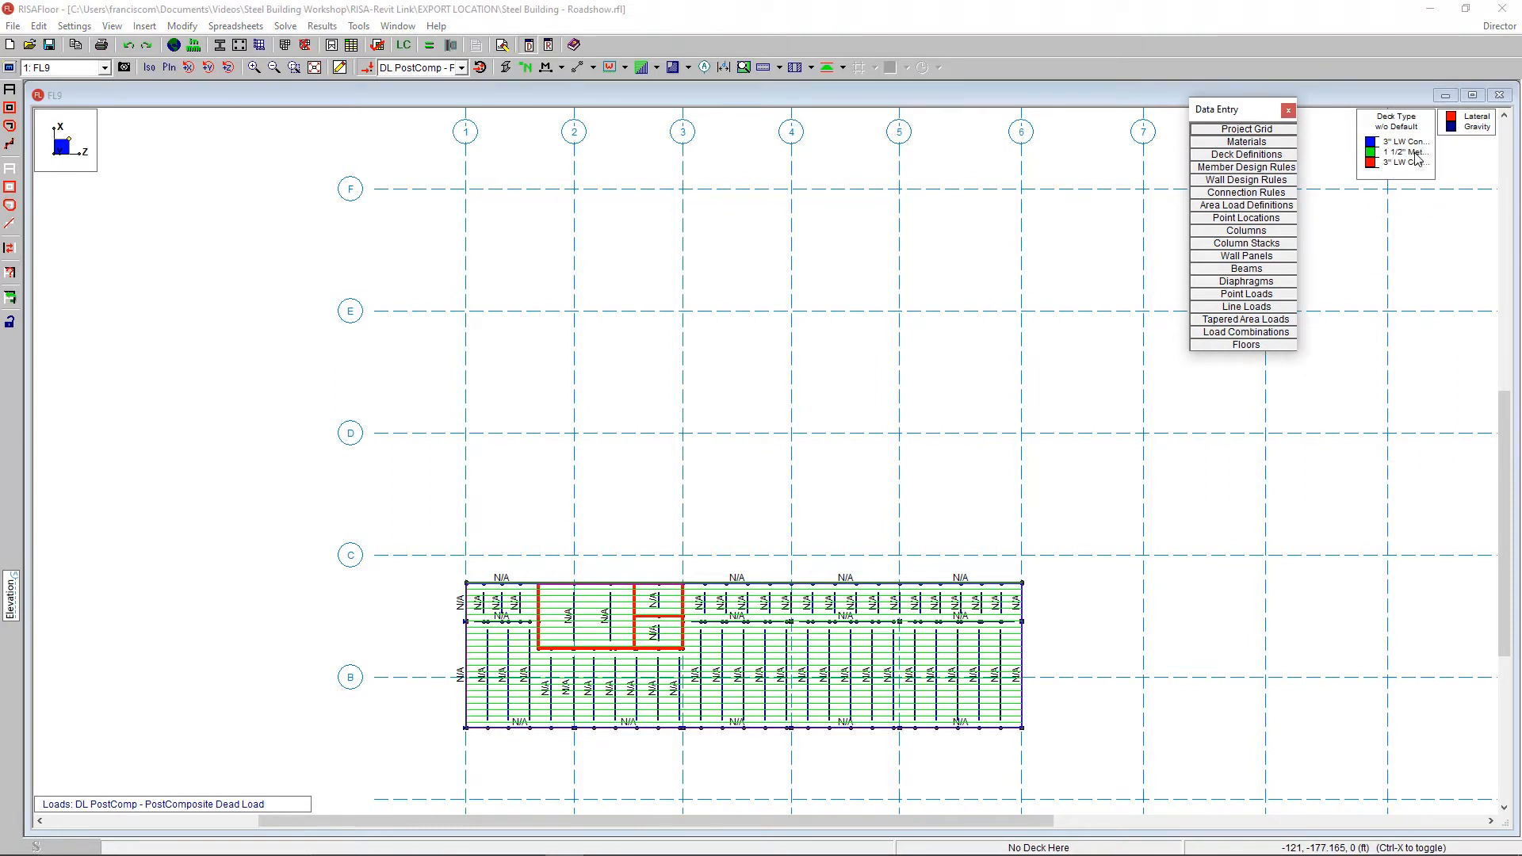
# Step: Switch back to the Steel Building - Roadshow model in Revit
pyautogui.press('super+Tab')
pyautogui.click(660, 235)
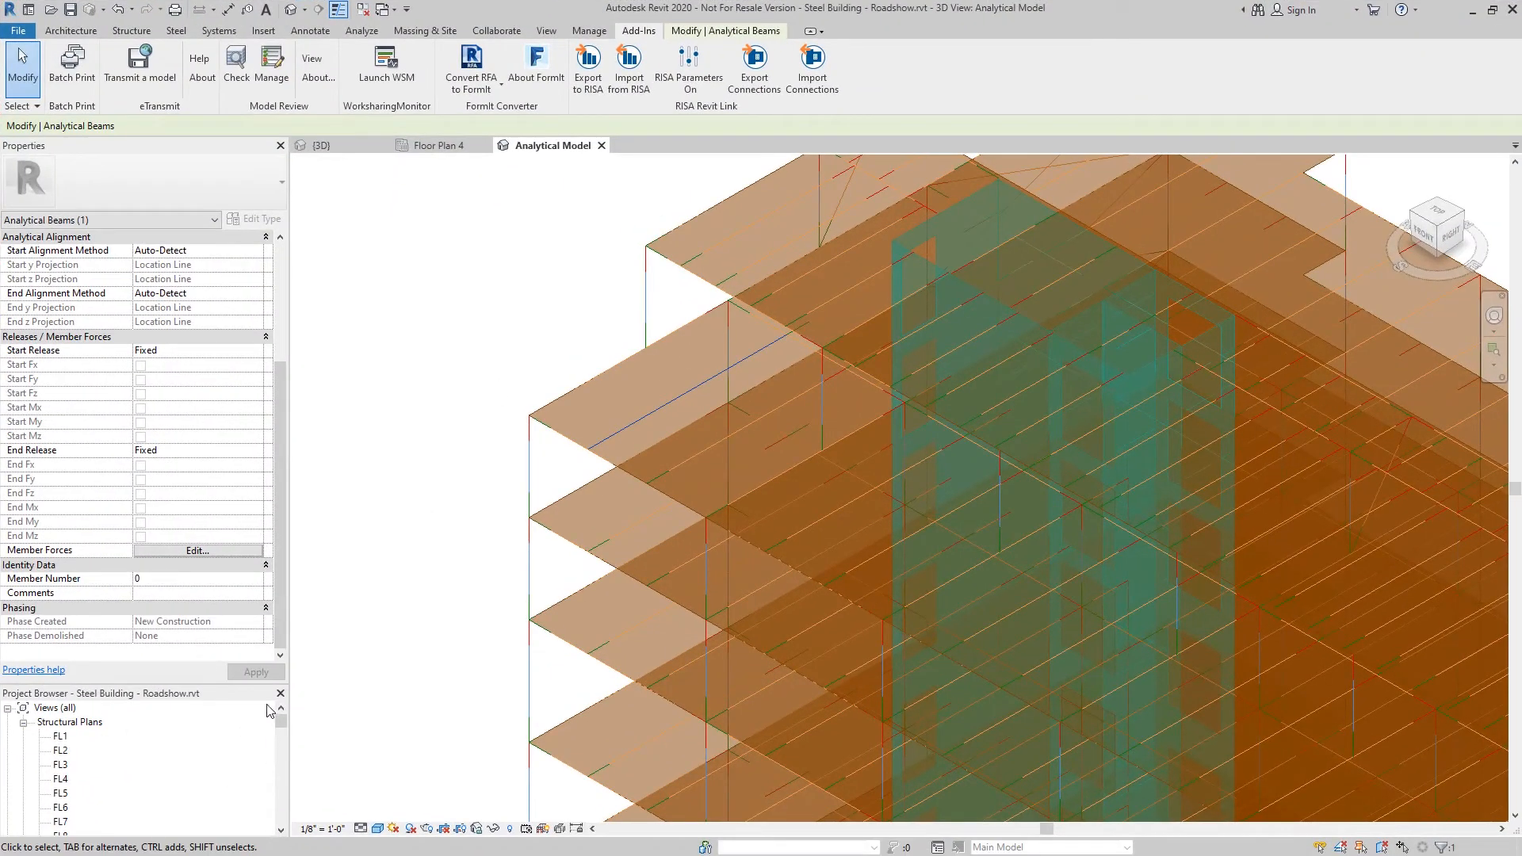
# Step: Enlarge the Project Browser and open the FL9 structural plan
pyautogui.moveTo(197, 687); pyautogui.dragTo(190, 469)
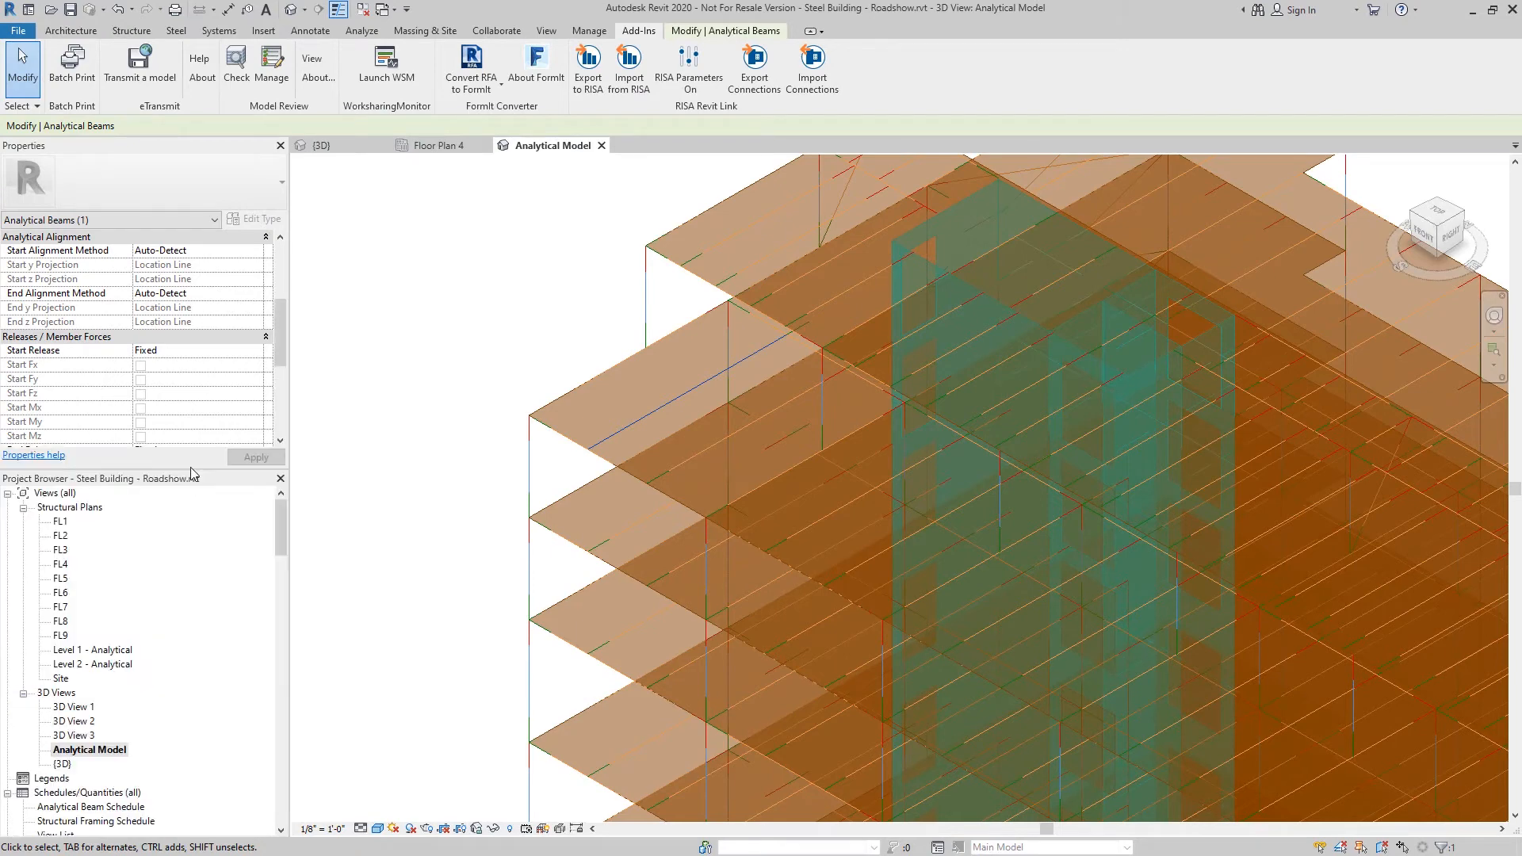
pyautogui.doubleClick(60, 635)
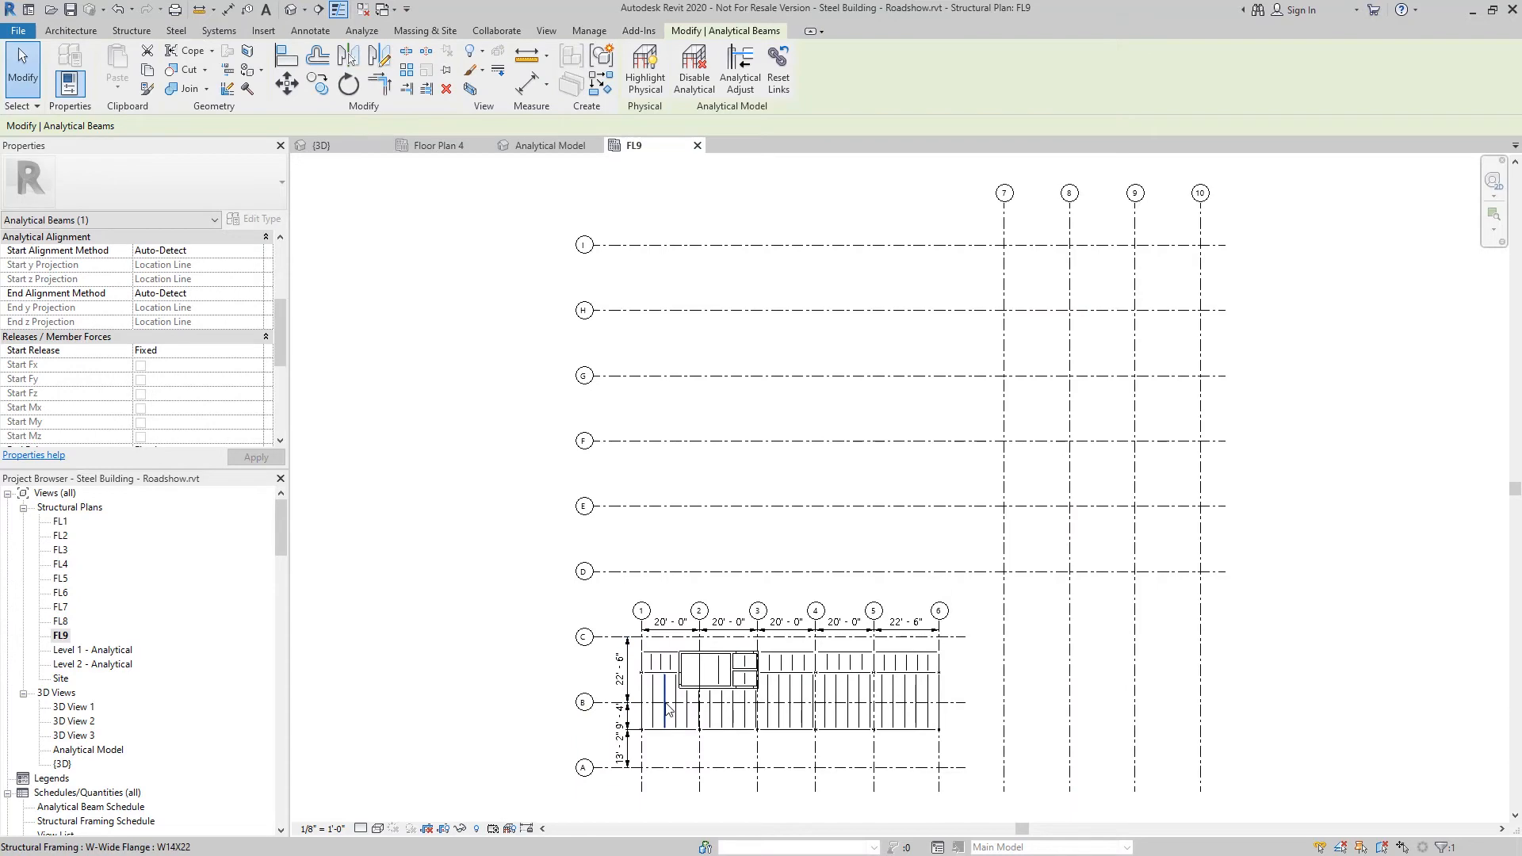
pyautogui.scroll(7, 512, 462)
pyautogui.moveTo(512, 462); pyautogui.dragTo(563, 476, button='middle')
pyautogui.scroll(-1, 564, 475)
# Step: Turn on the visibility of the Floors model category in the FL9 structural plan
pyautogui.press('v')
pyautogui.press('v')
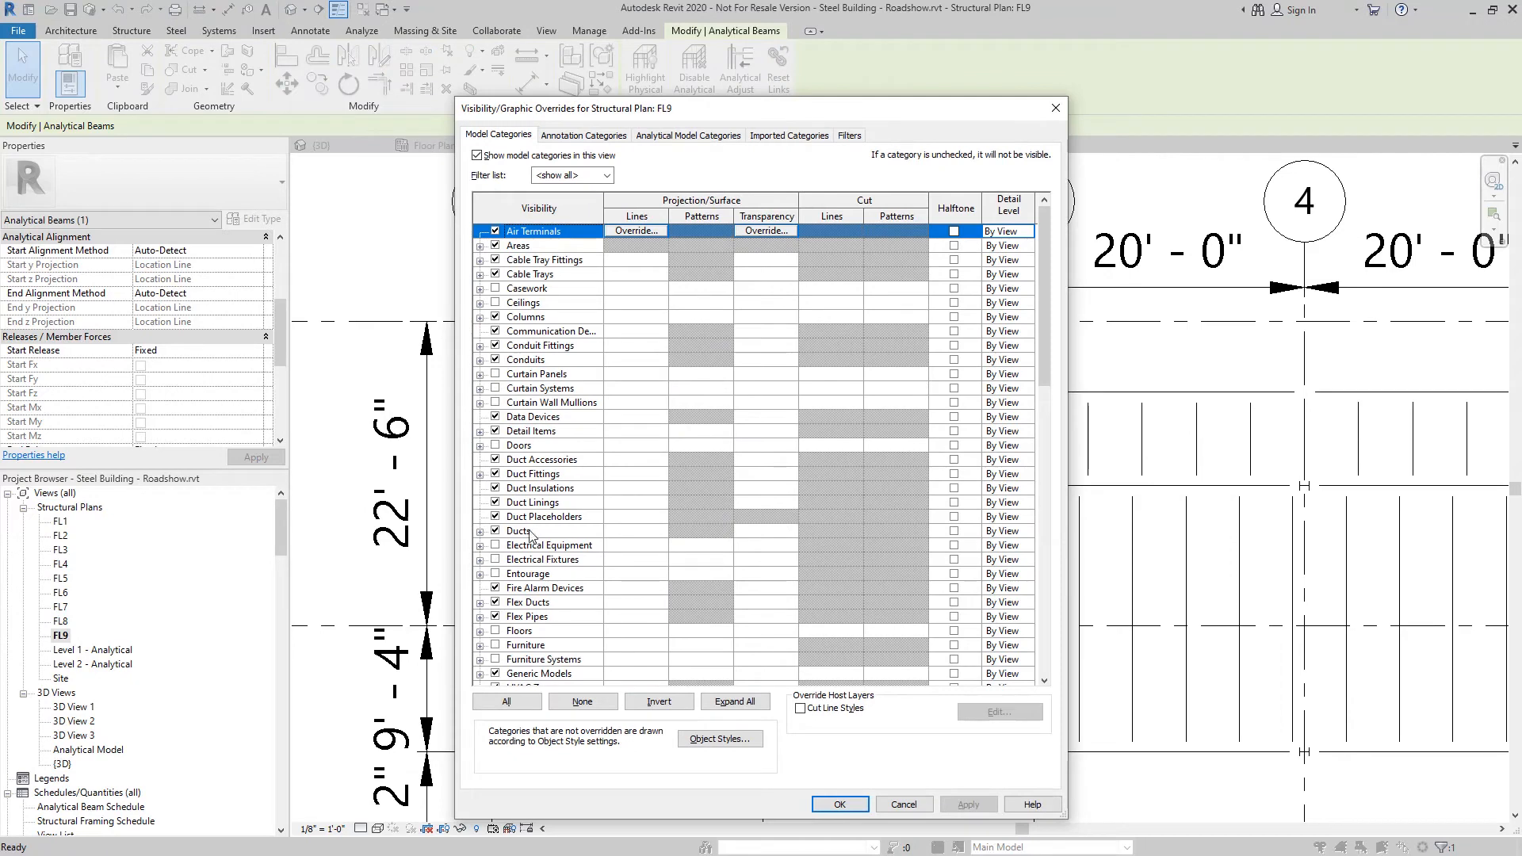
pyautogui.scroll(-1, 535, 547)
pyautogui.click(495, 617)
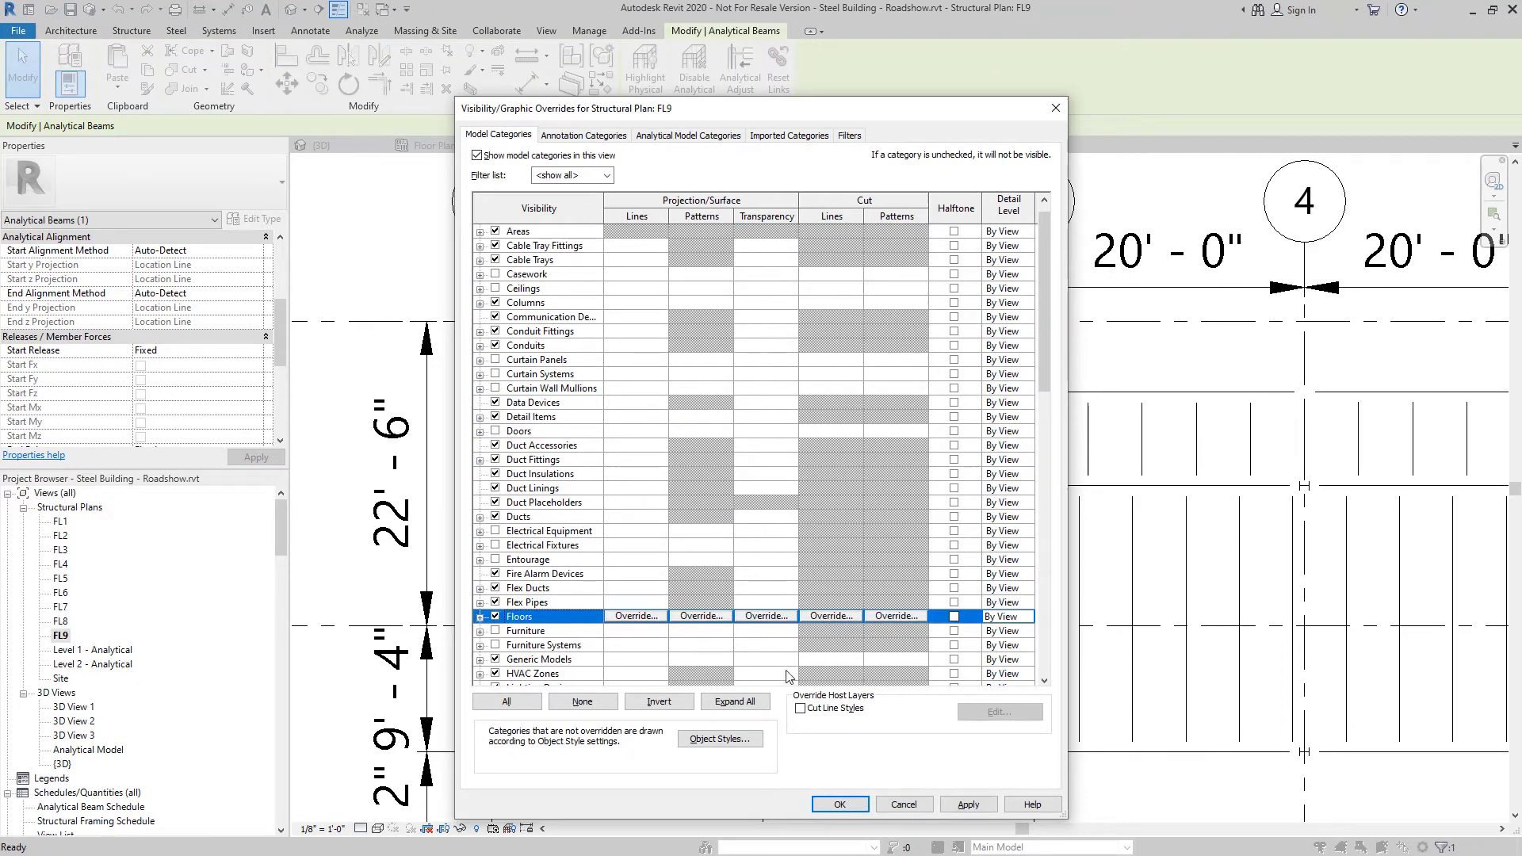
pyautogui.click(967, 805)
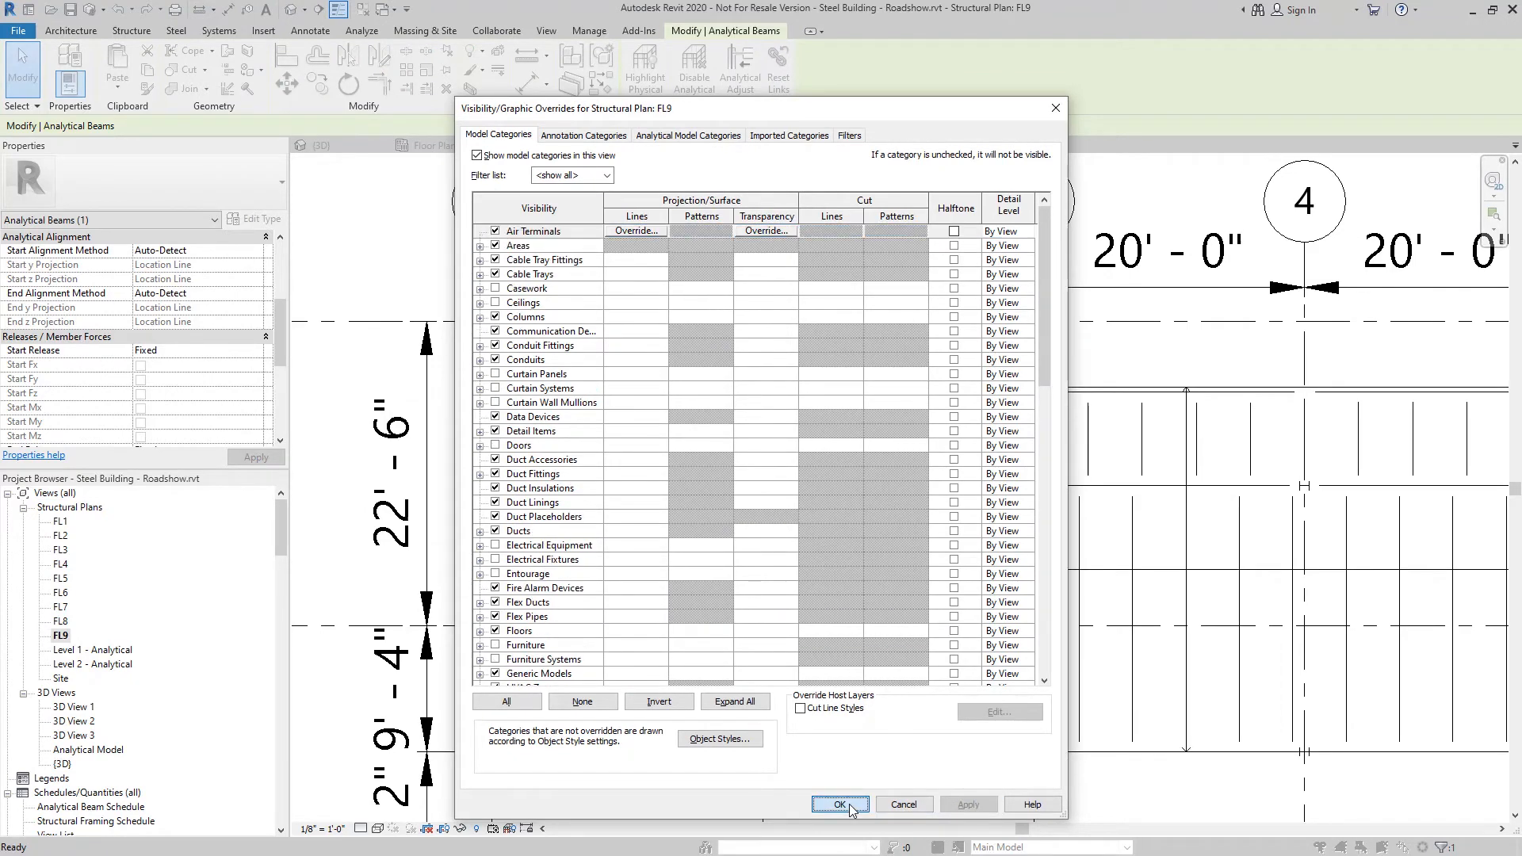
pyautogui.click(849, 804)
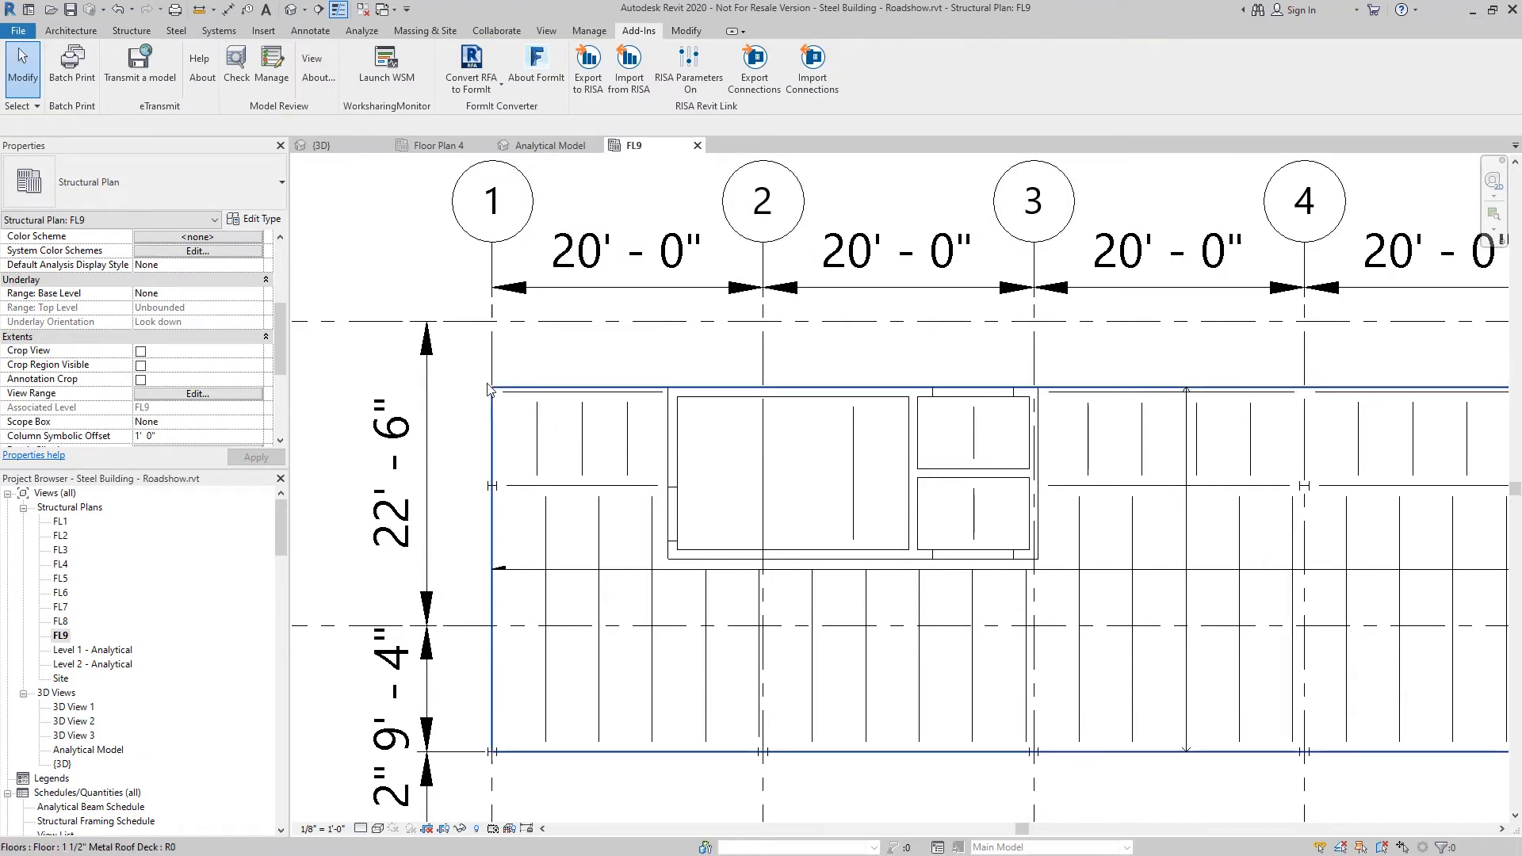
# Step: Select the 1 1/2" Metal Roof Deck floor in the FL9 plan and switch to RISAFloor to compare the deck
pyautogui.click(494, 445)
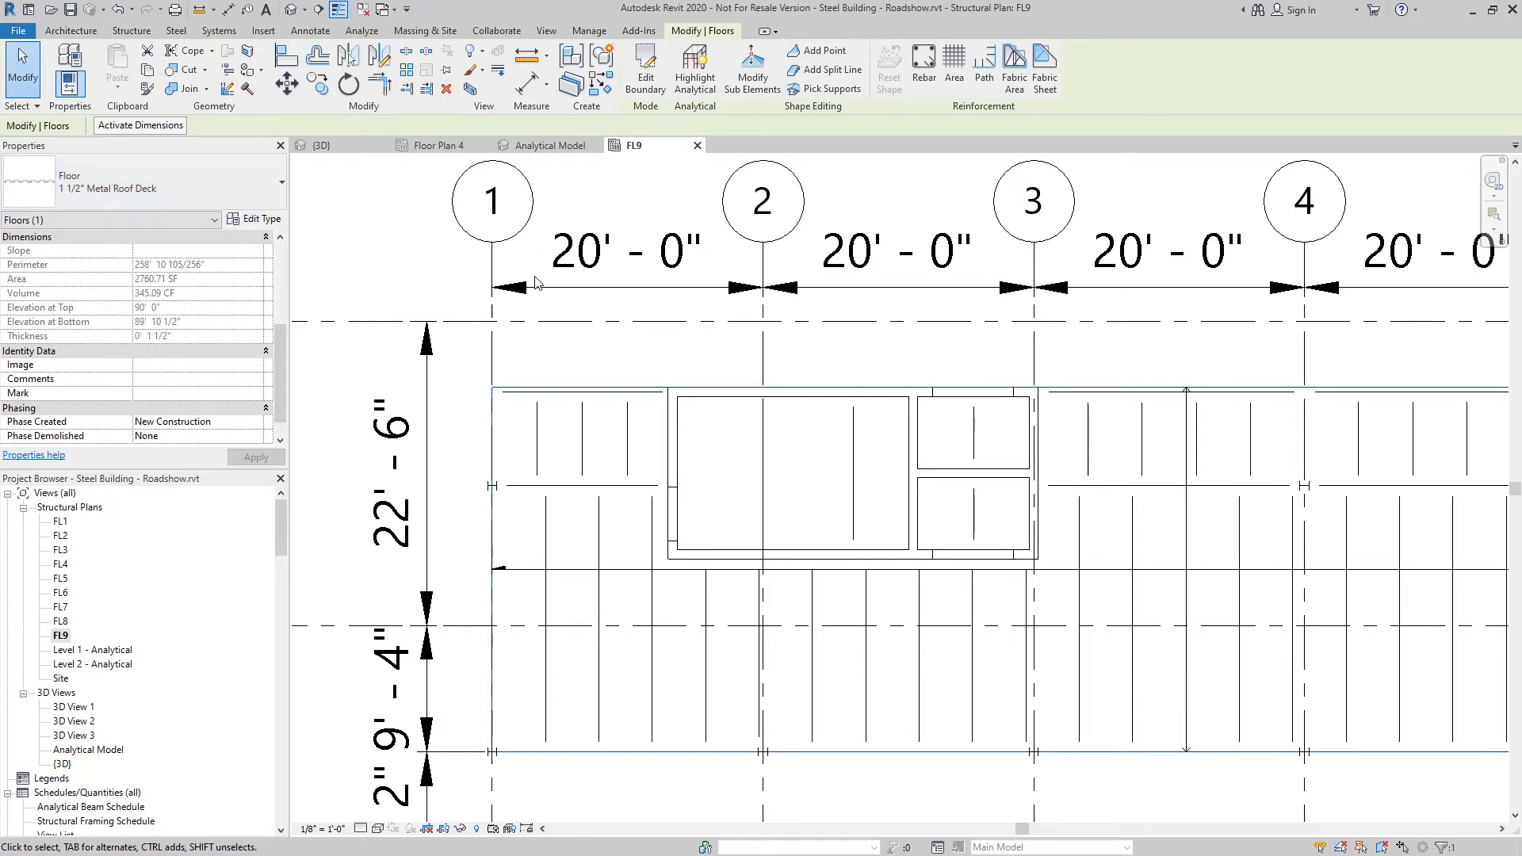
pyautogui.press('super+Tab')
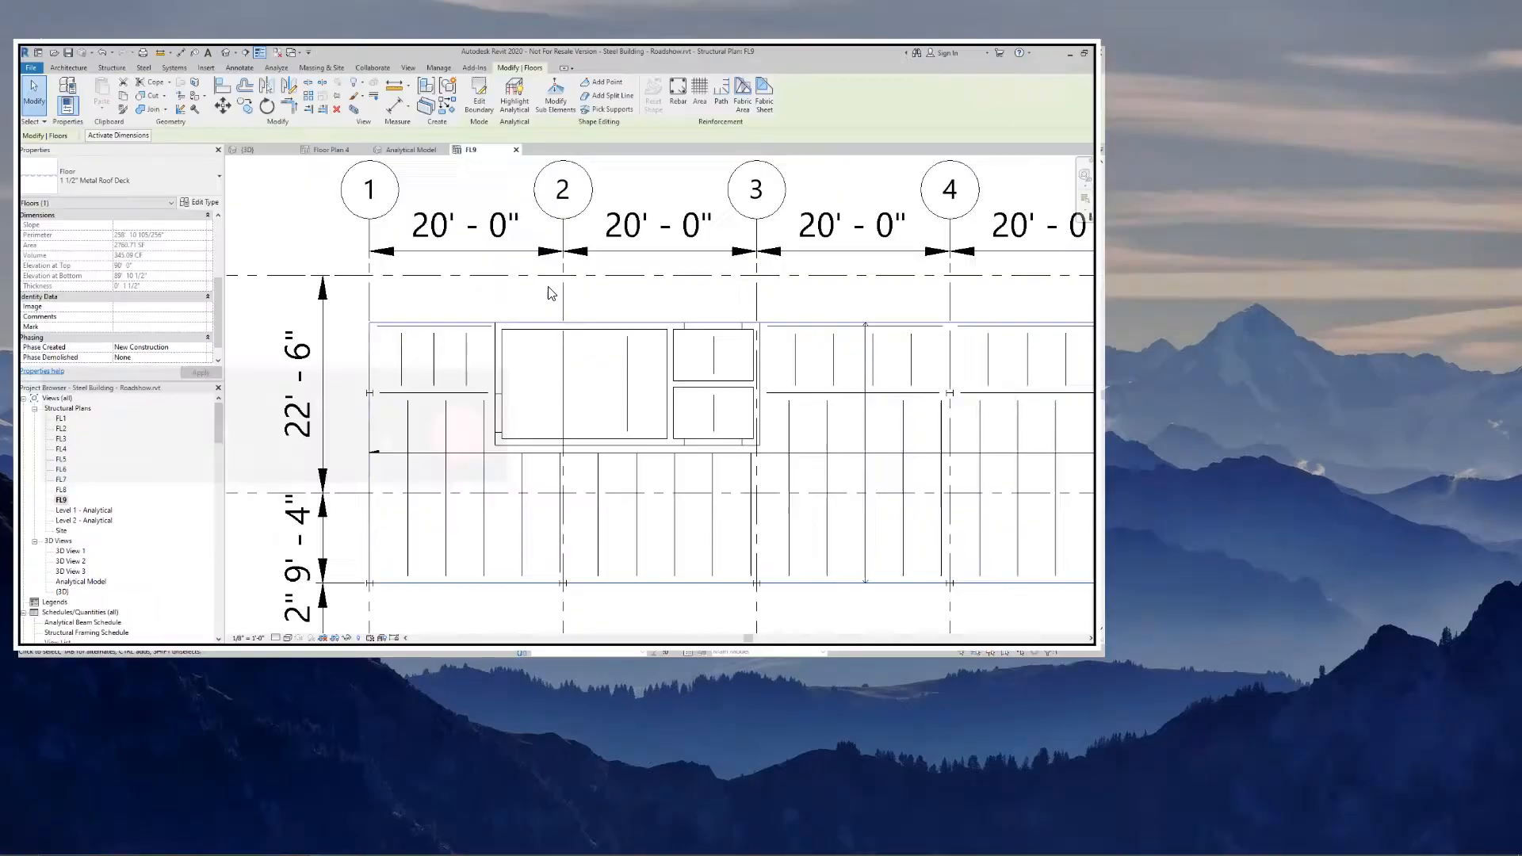
pyautogui.click(632, 200)
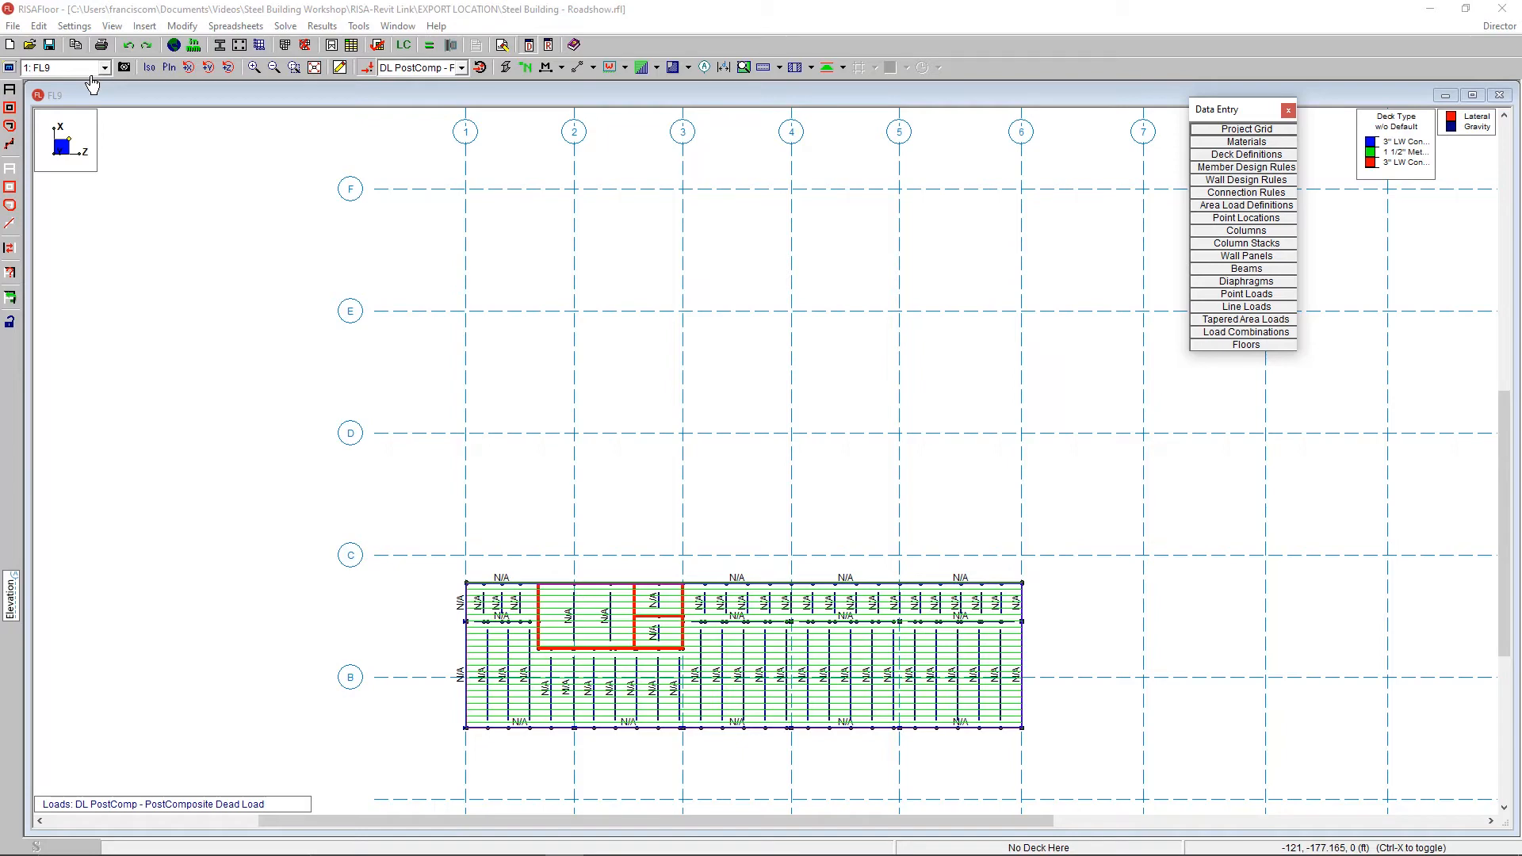
# Step: Switch back to Revit and open the Update From RISA import settings
pyautogui.press('super+Tab')
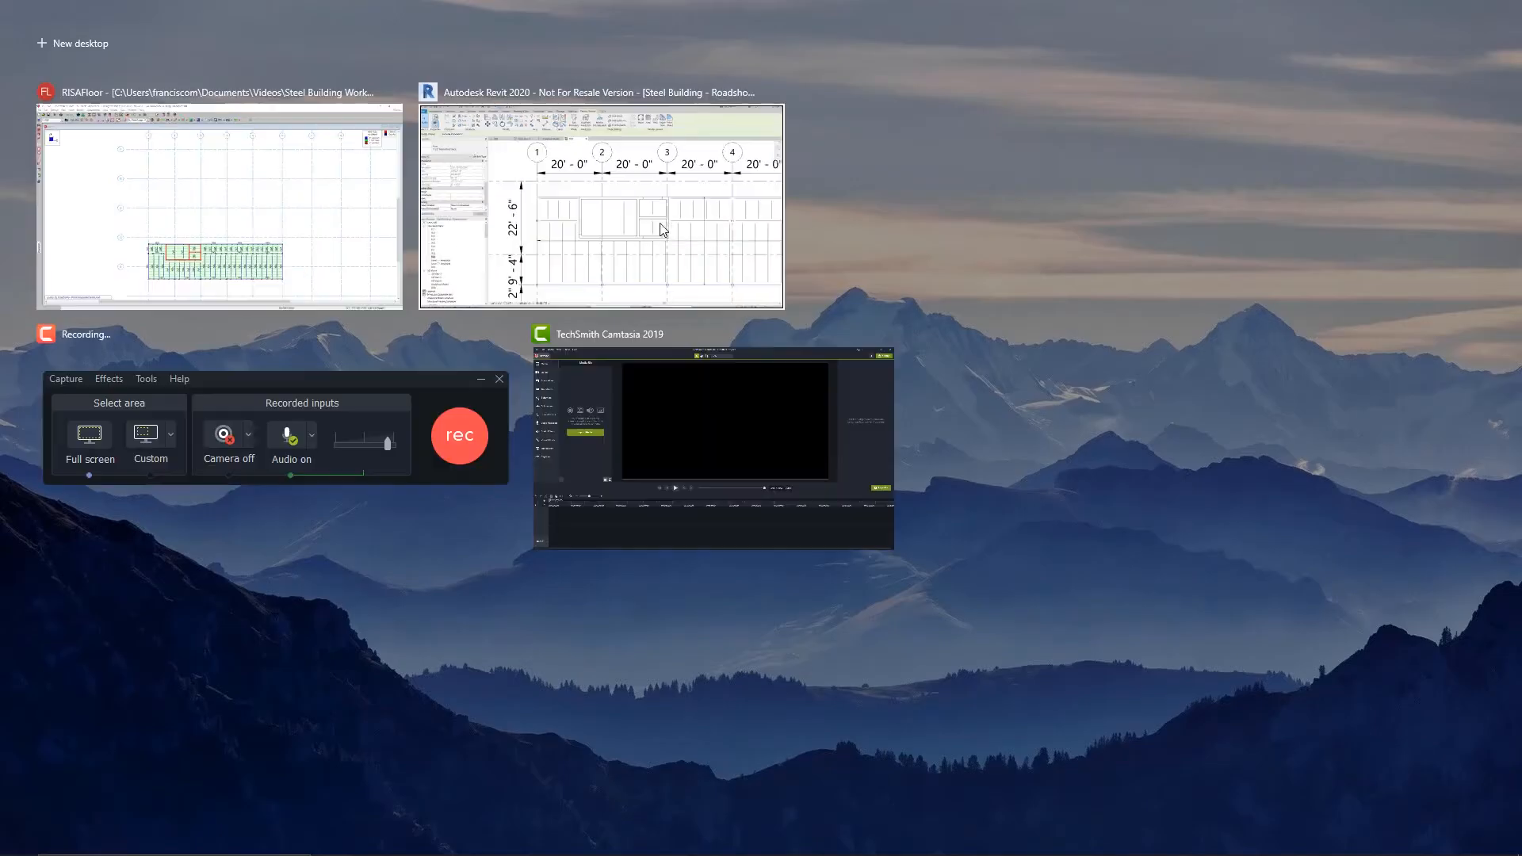
pyautogui.click(728, 230)
pyautogui.click(643, 32)
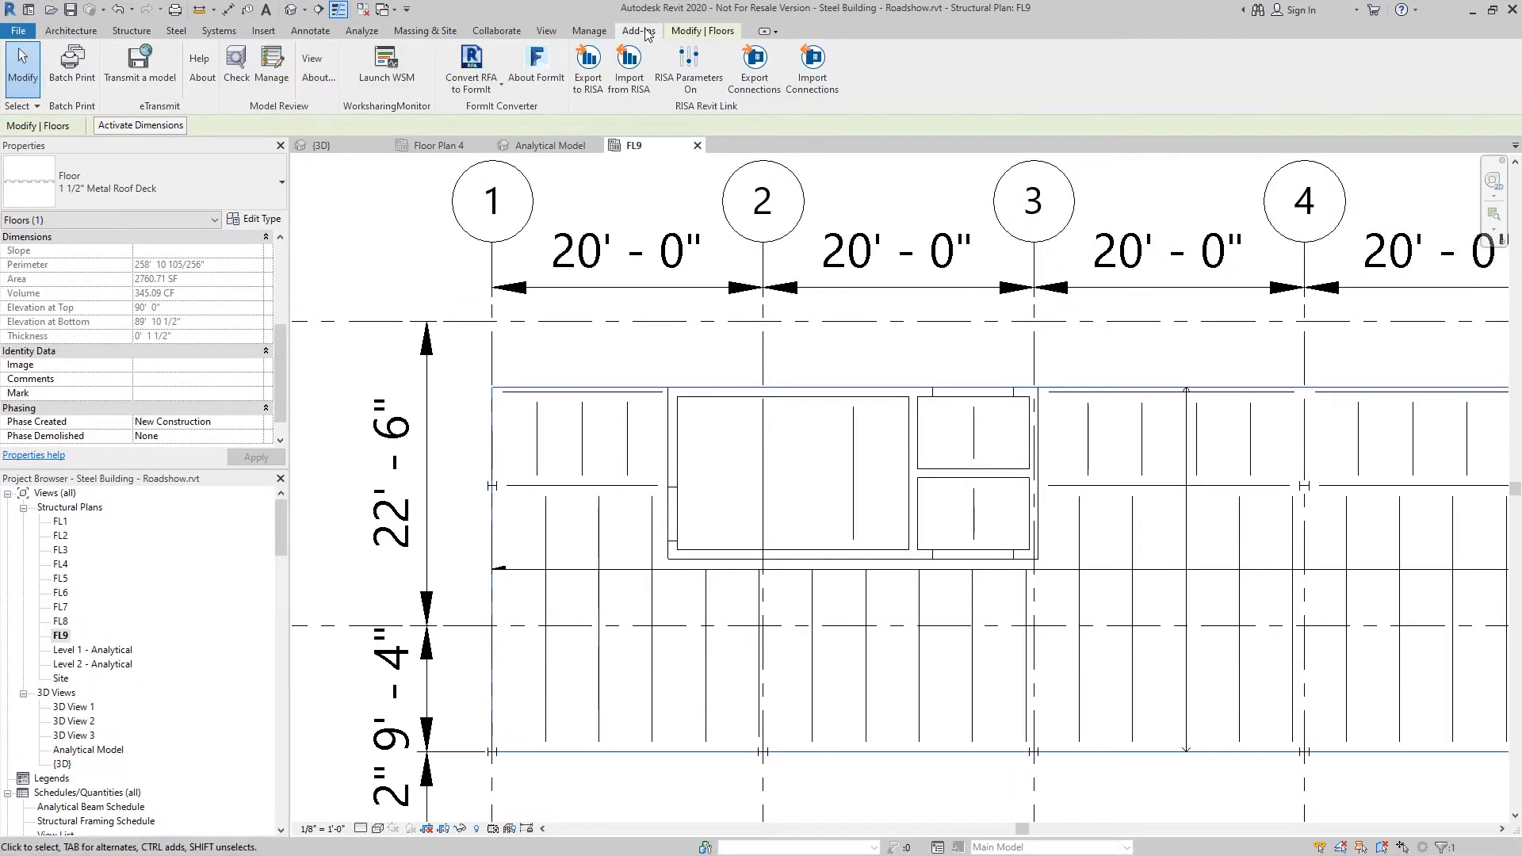
pyautogui.click(631, 86)
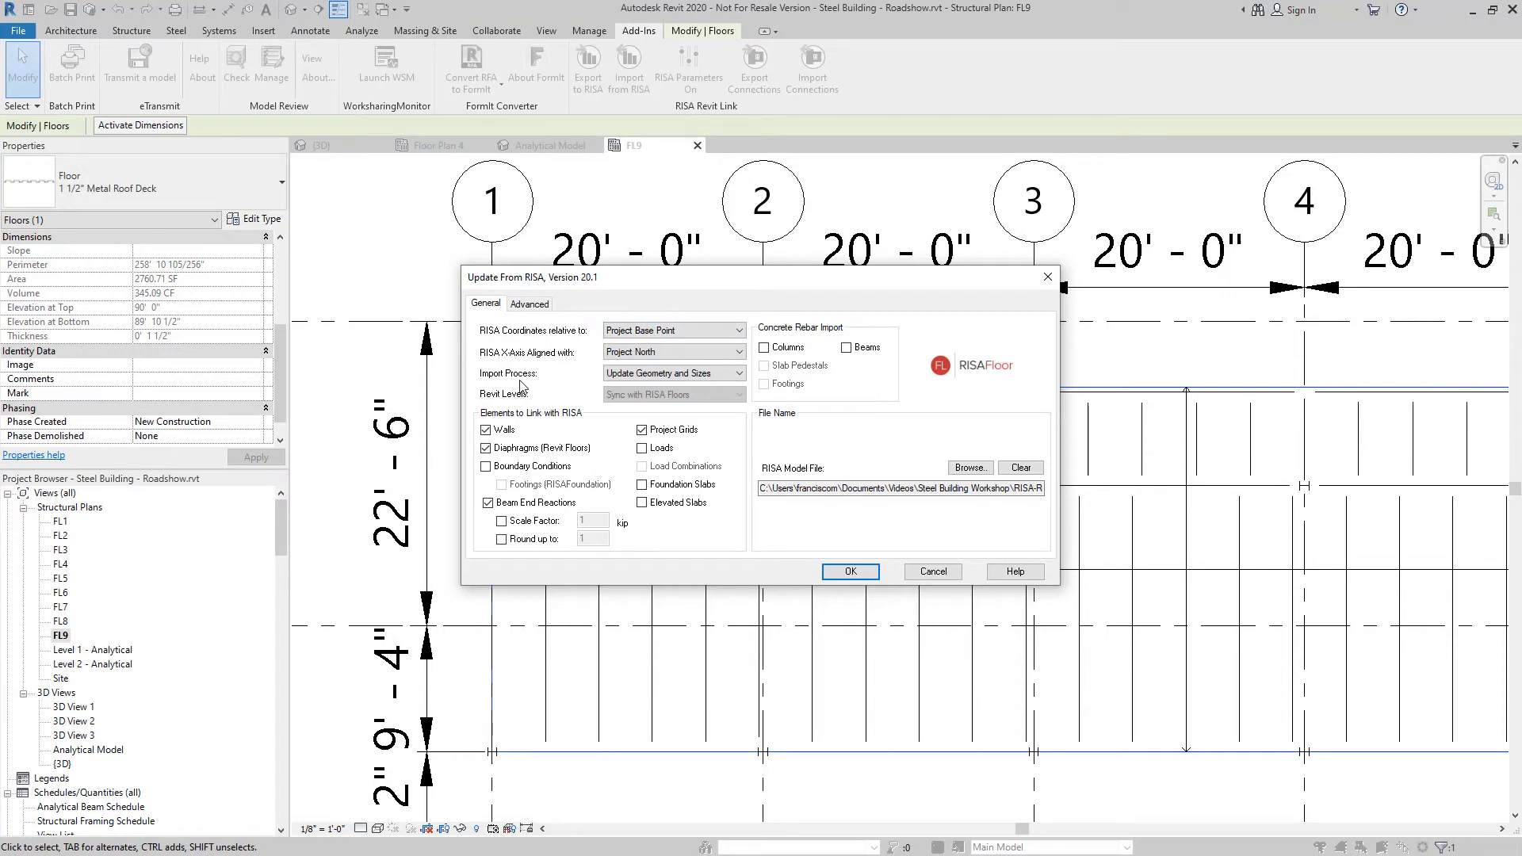
# Step: Look at the Import Process options, try enabling Scale Factor and Round up to for beam end reactions, and close the dialog without importing
pyautogui.click(650, 374)
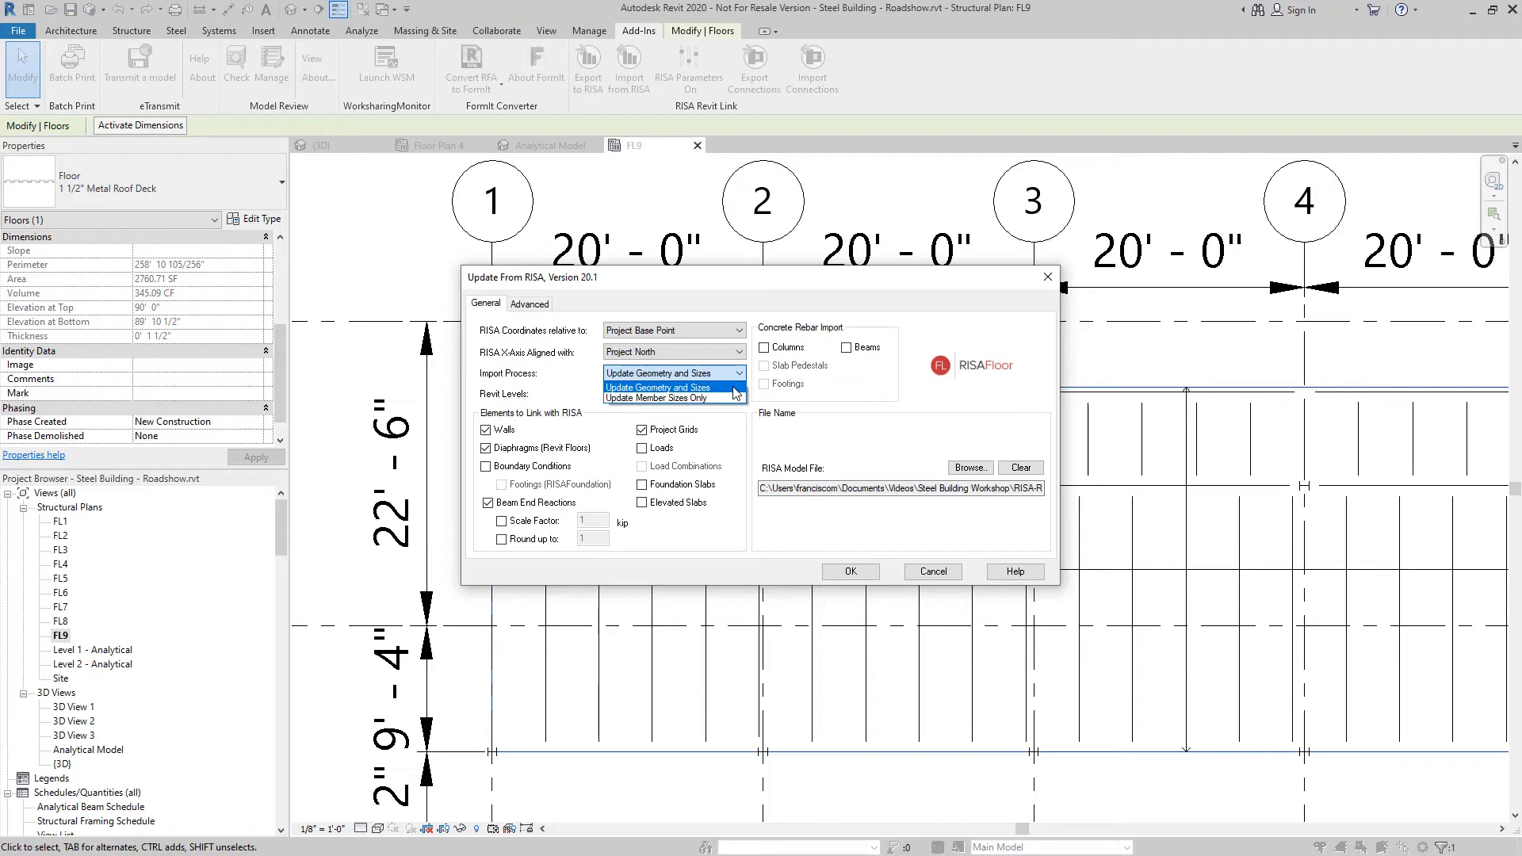
pyautogui.click(529, 423)
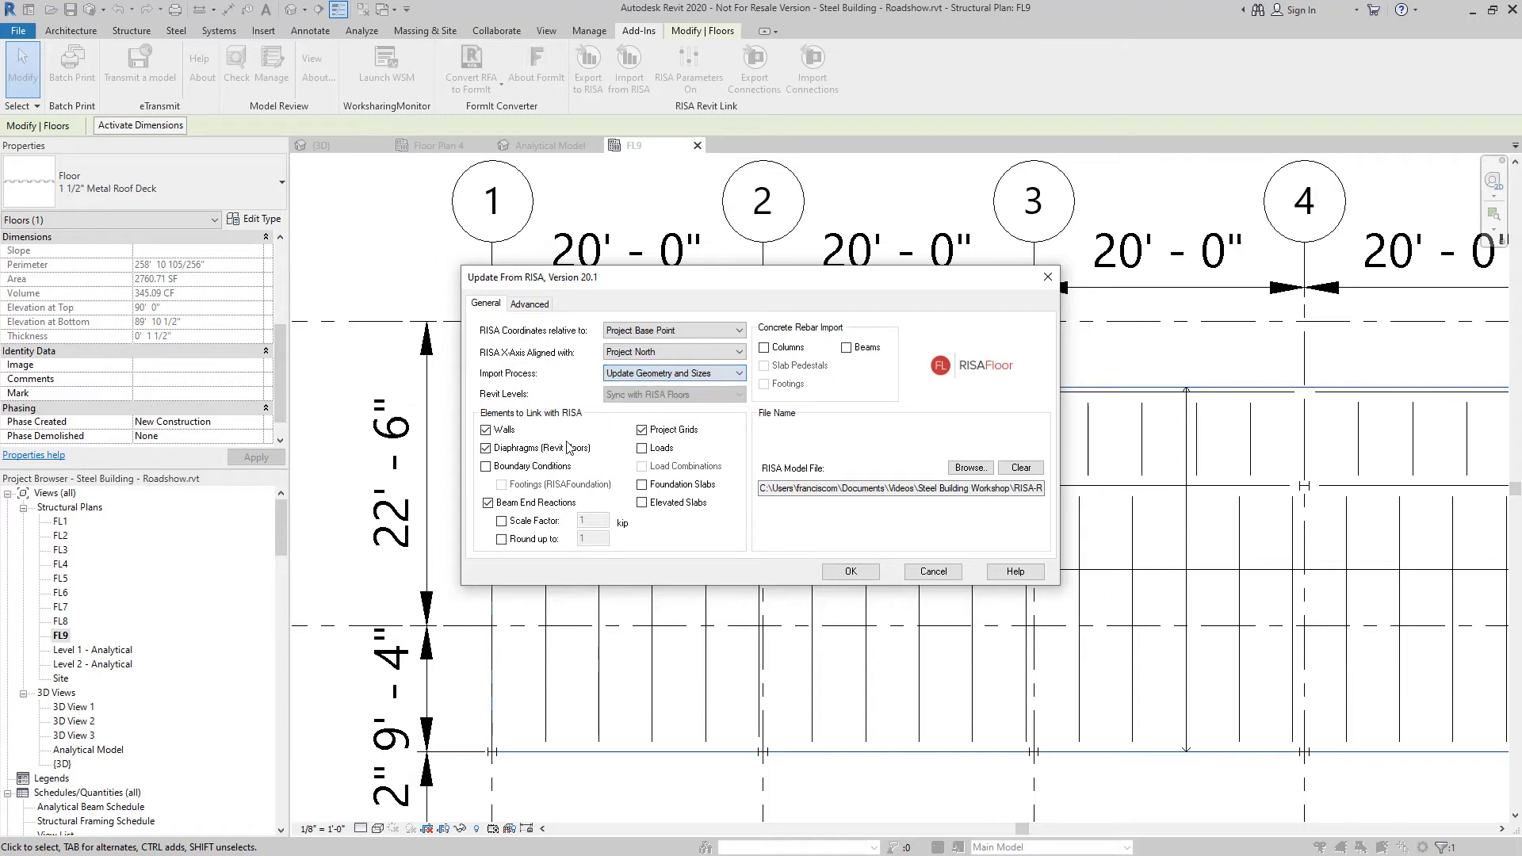
pyautogui.click(540, 522)
pyautogui.click(536, 540)
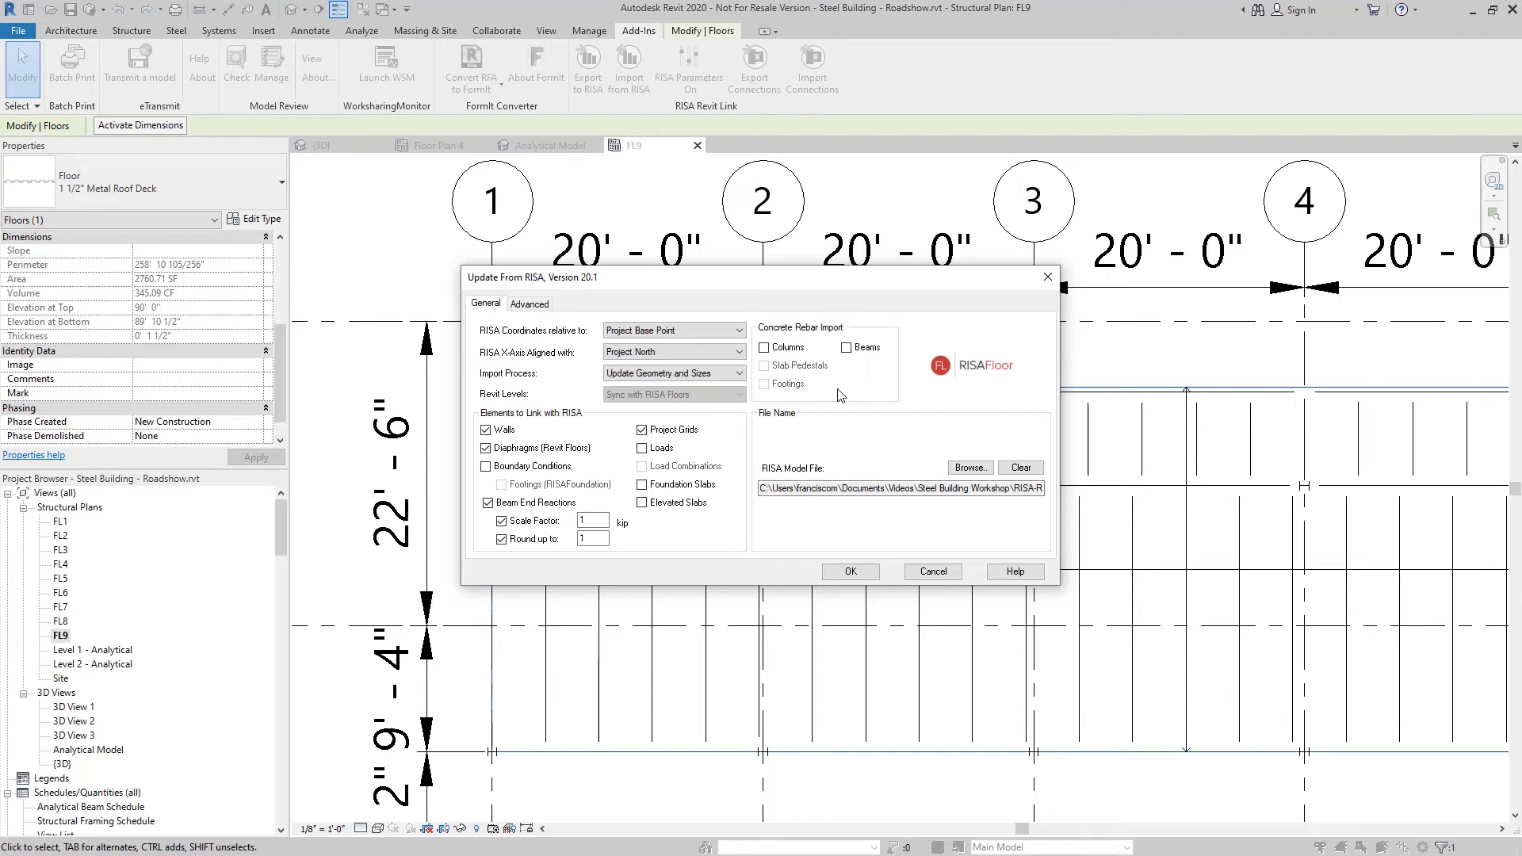
pyautogui.click(1054, 281)
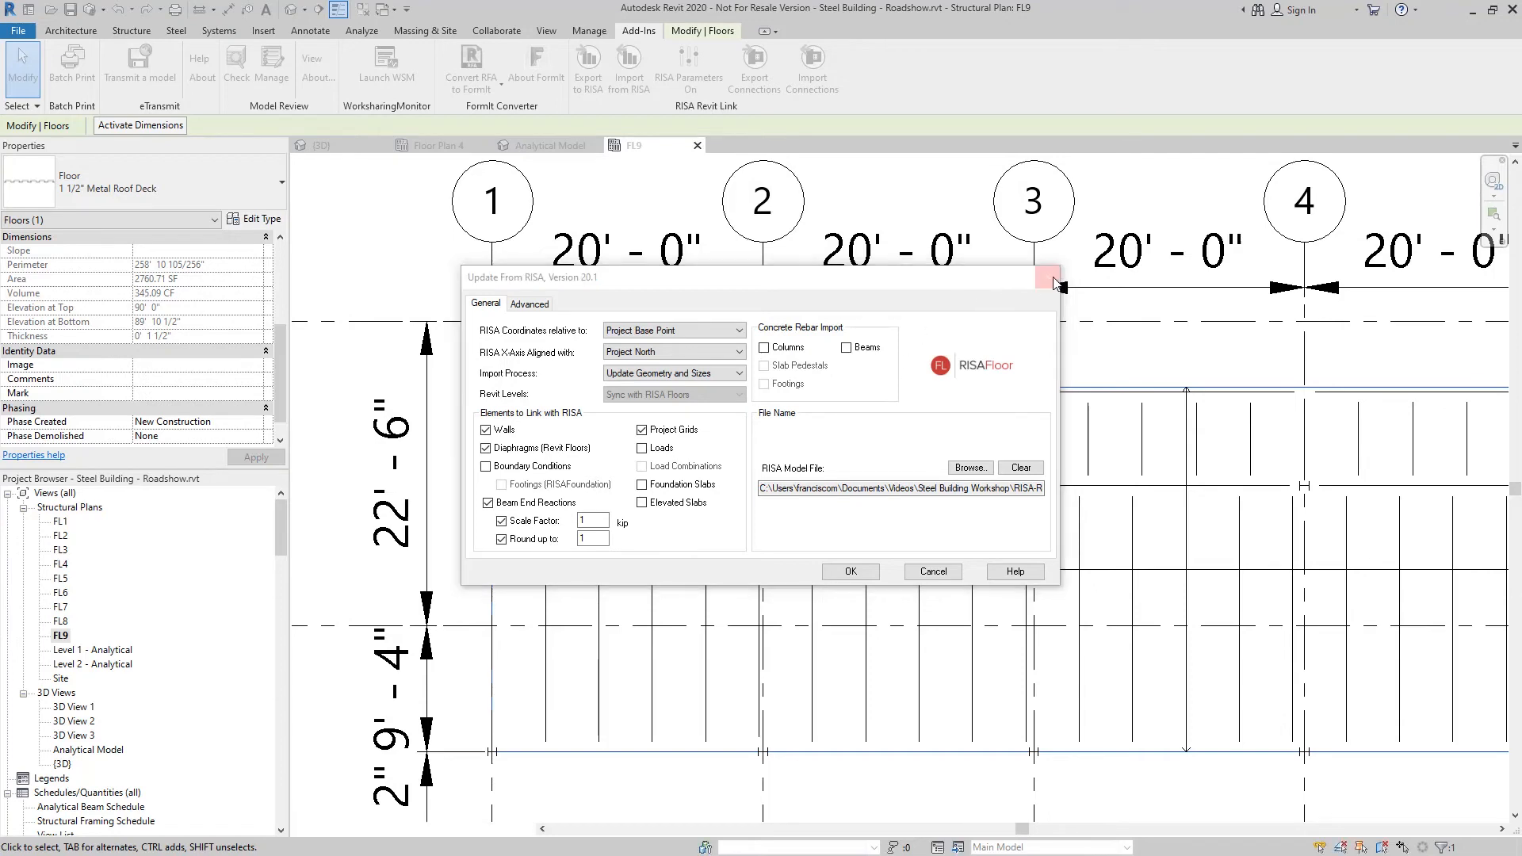
# Step: Close the FL9 plan and display the Floor Plan 4 structural plan
pyautogui.click(698, 146)
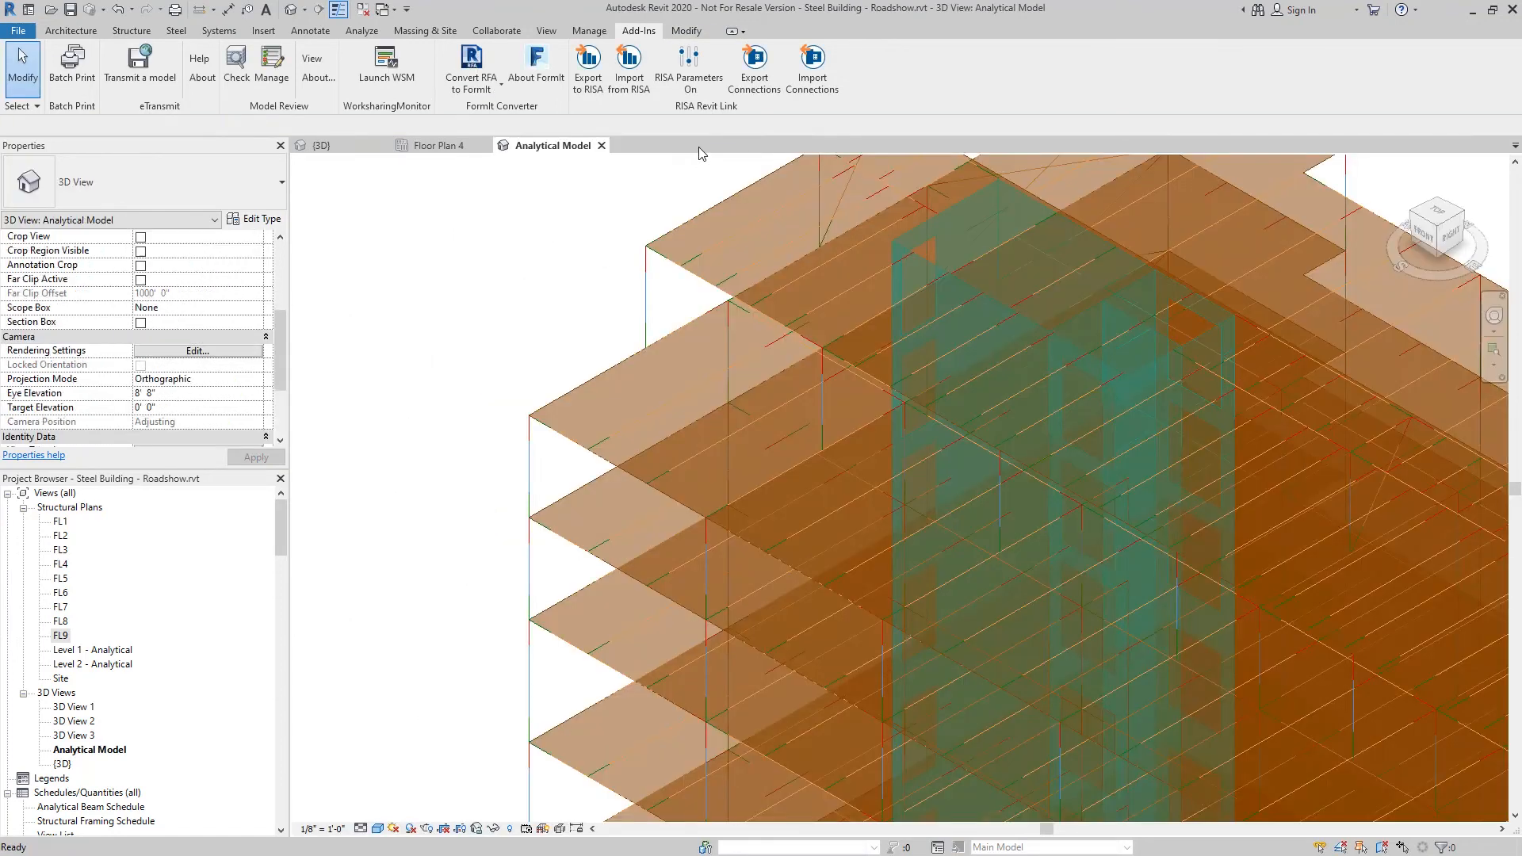
pyautogui.click(456, 147)
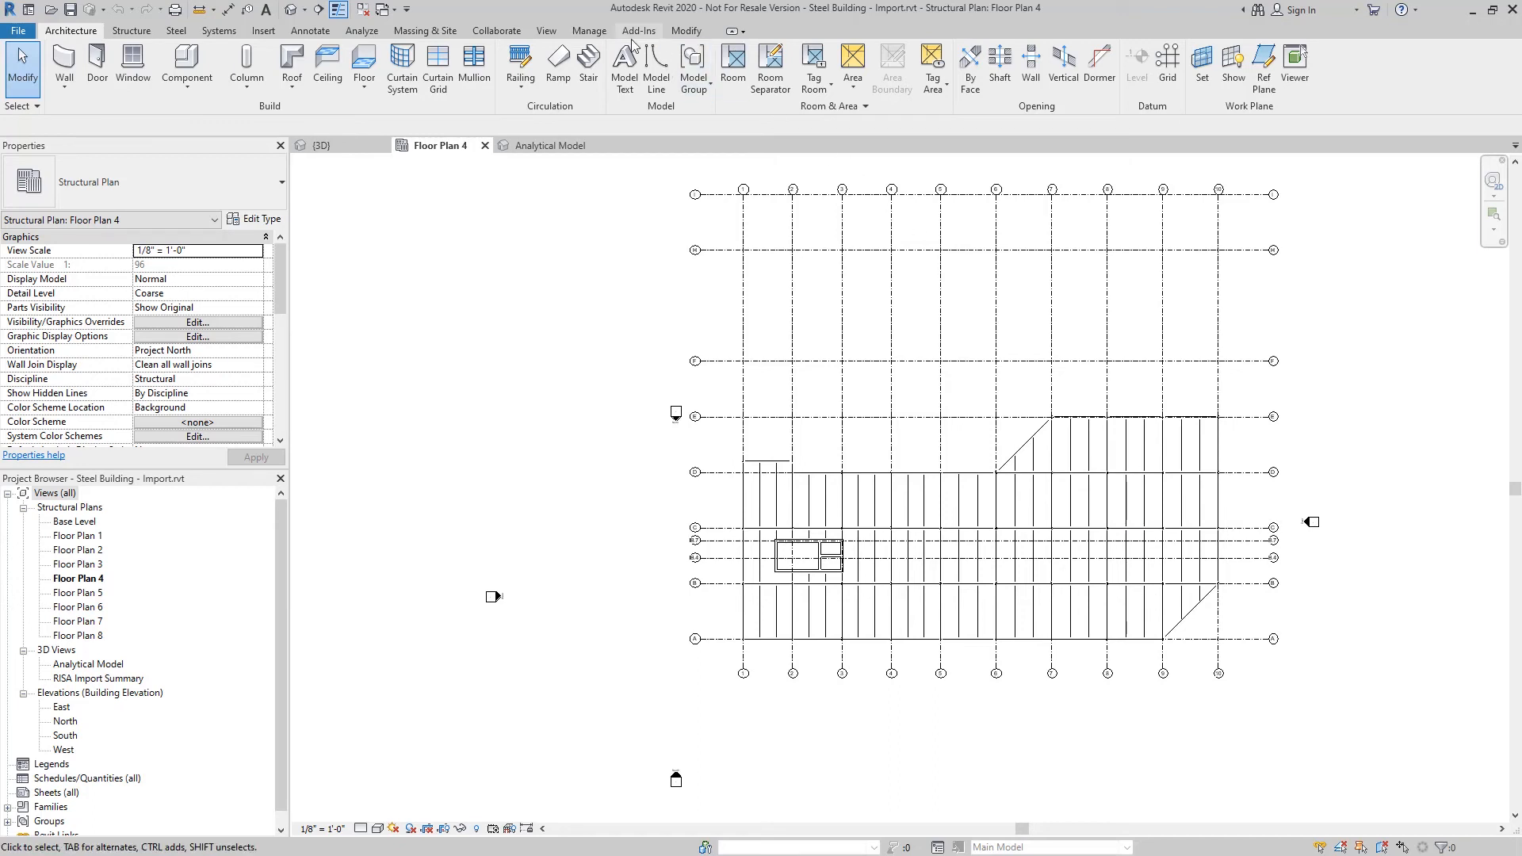
# Step: Start Beam Annotations for Floor Plan 4 and check the RISA Start Reactions and RISA End Reactions tags at the level beams' ends
pyautogui.click(310, 30)
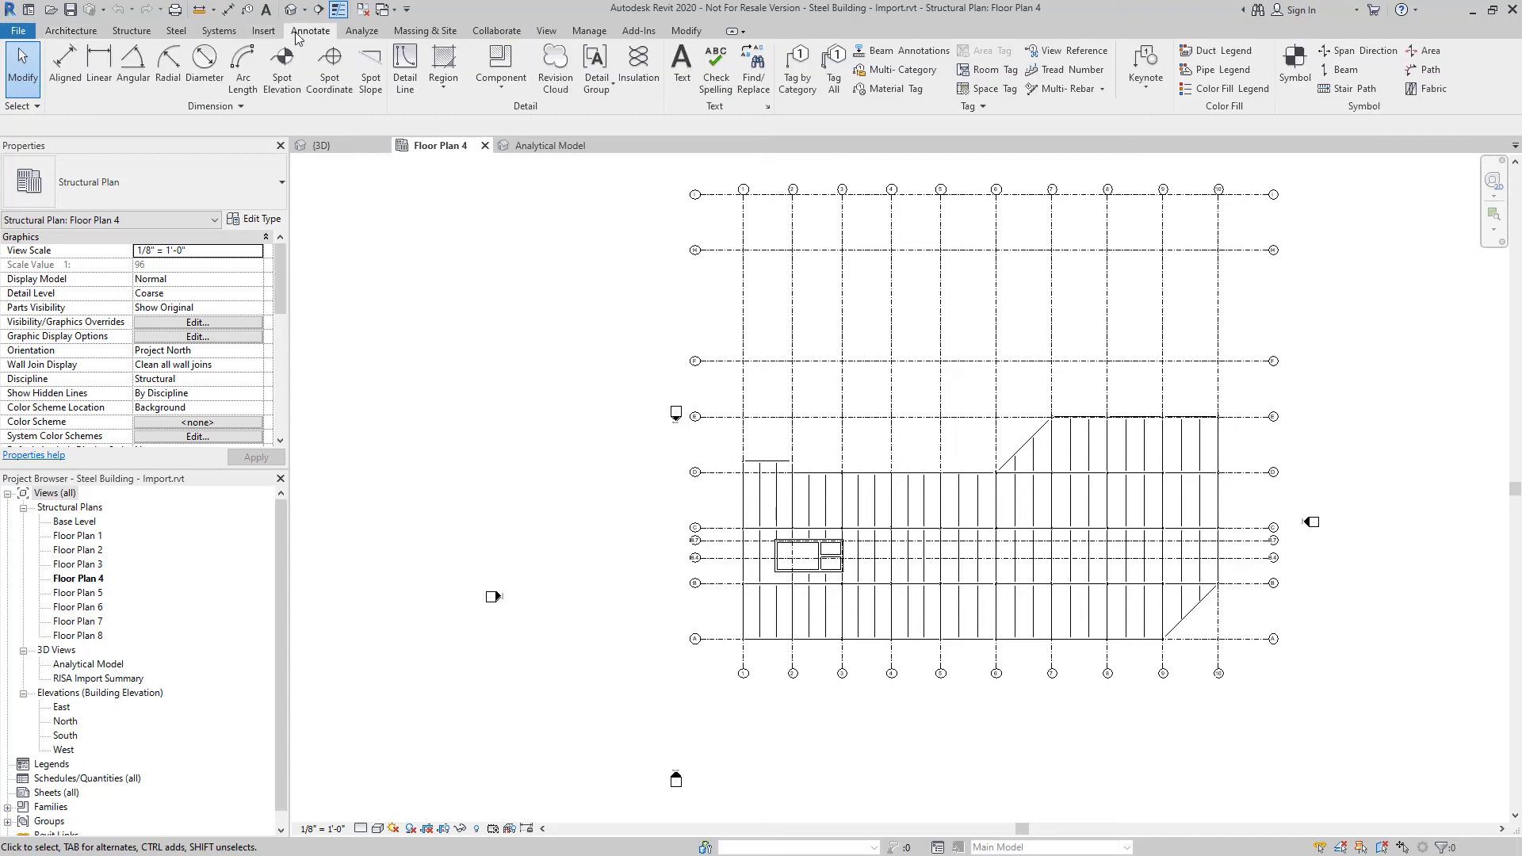
pyautogui.click(940, 51)
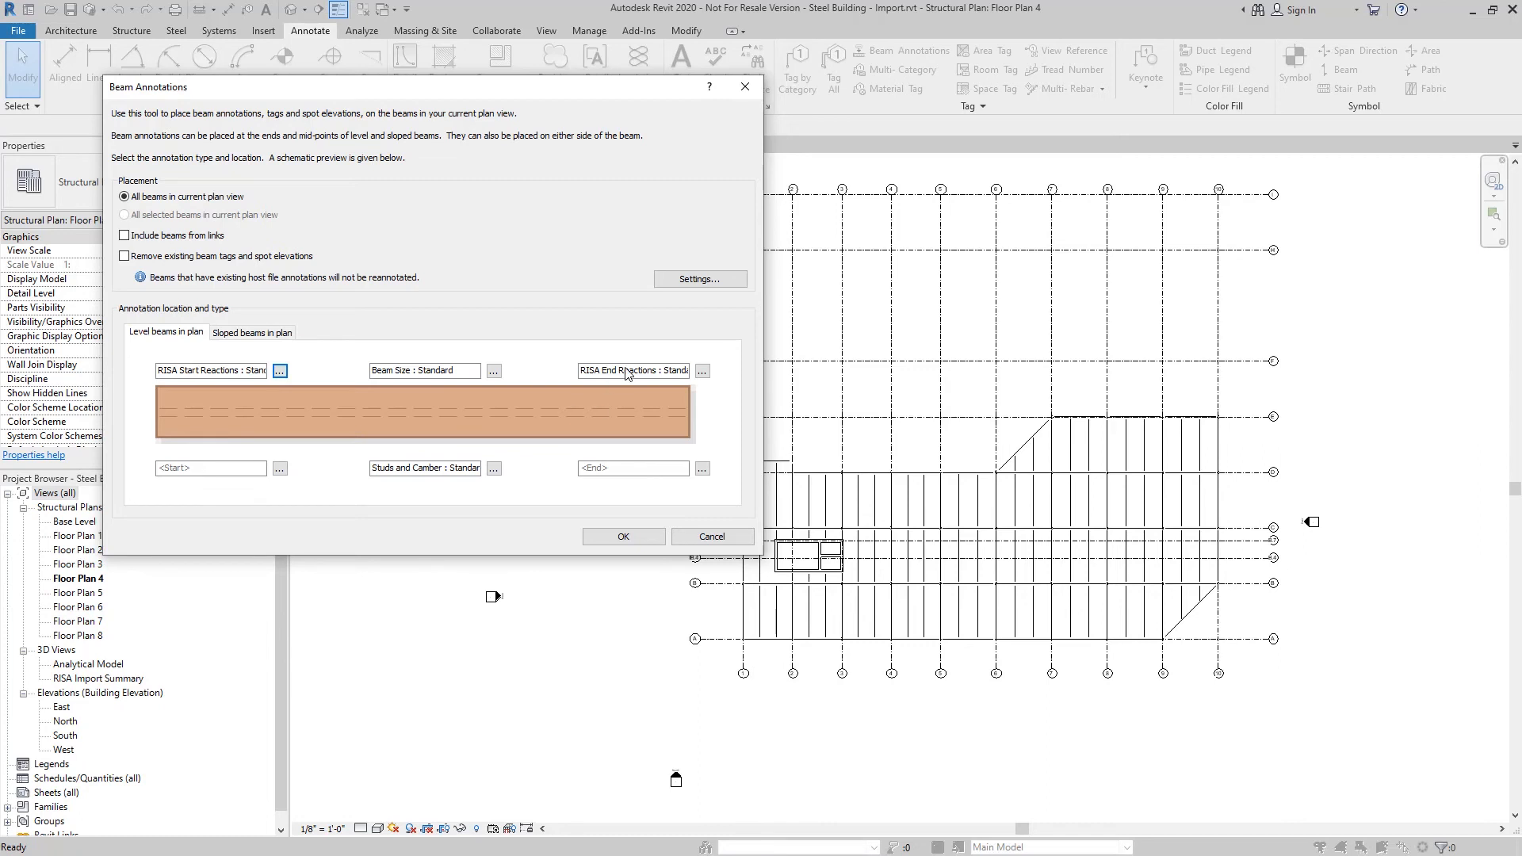
pyautogui.click(279, 371)
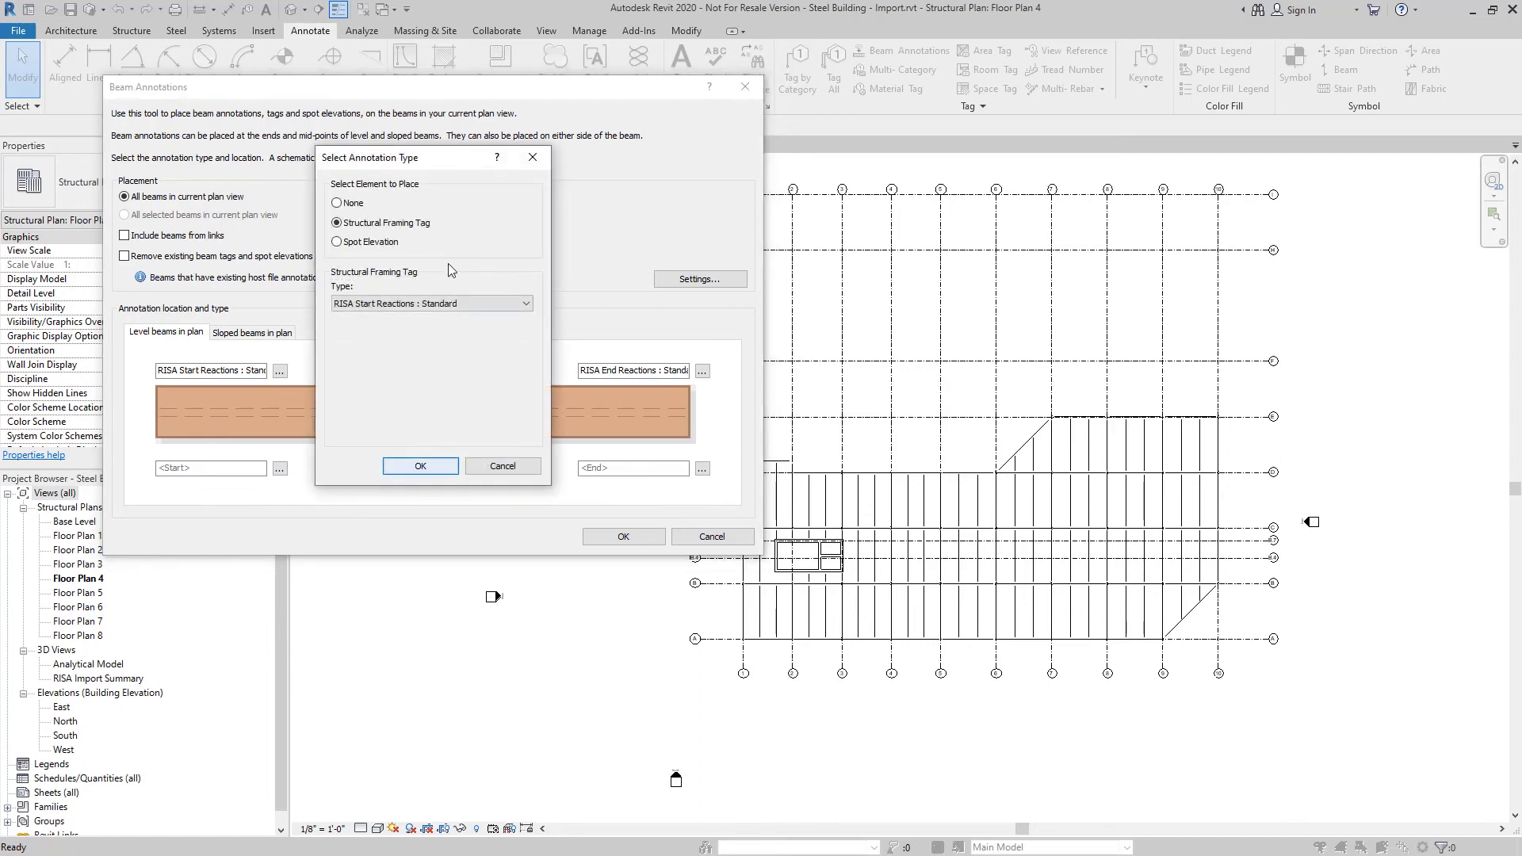
pyautogui.moveTo(454, 170); pyautogui.dragTo(414, 437)
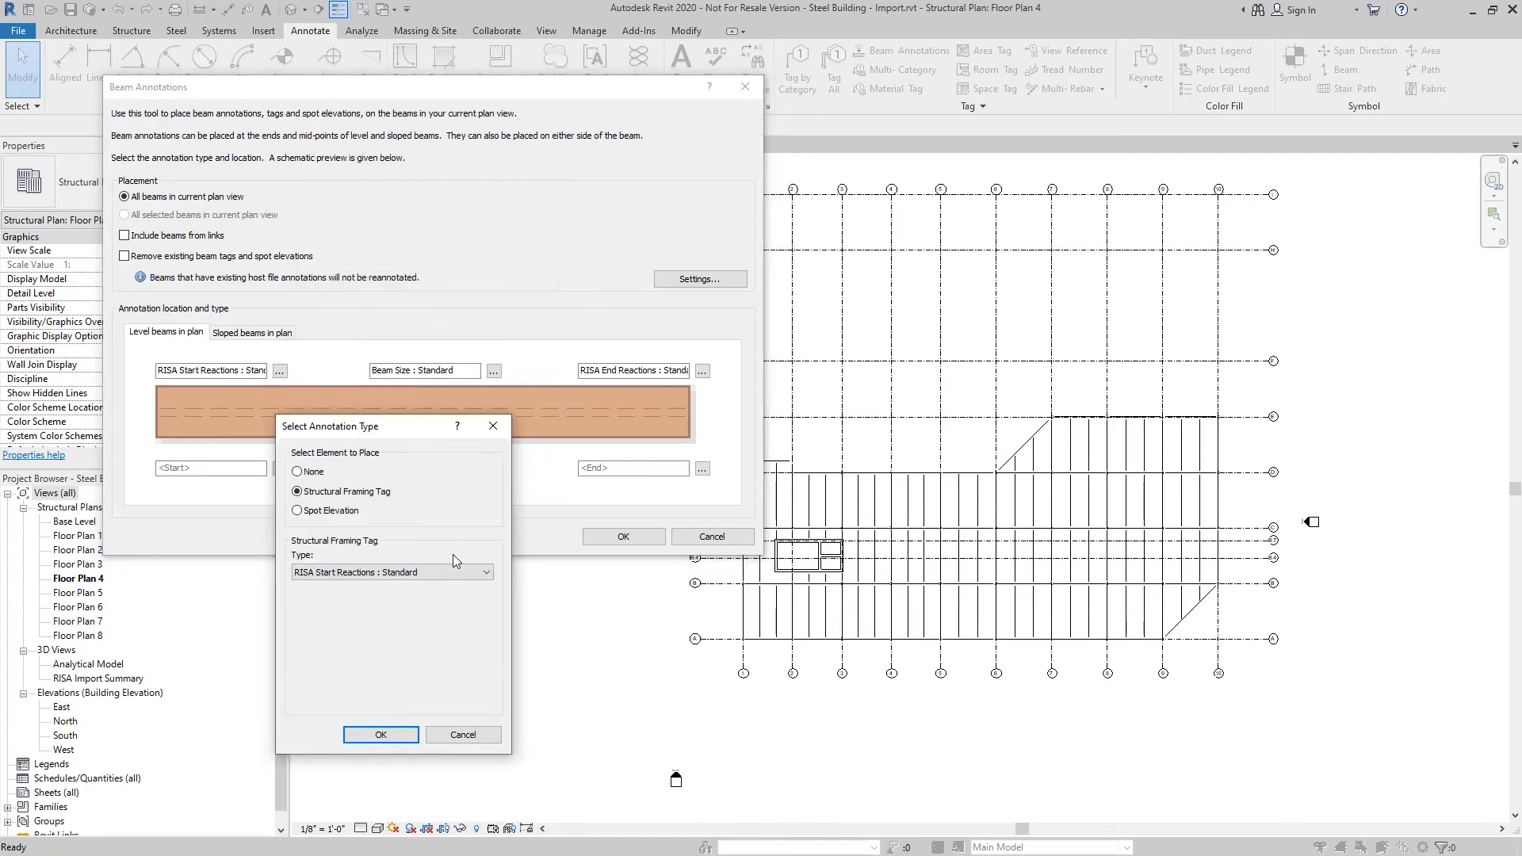
pyautogui.click(491, 425)
pyautogui.click(702, 370)
pyautogui.click(492, 426)
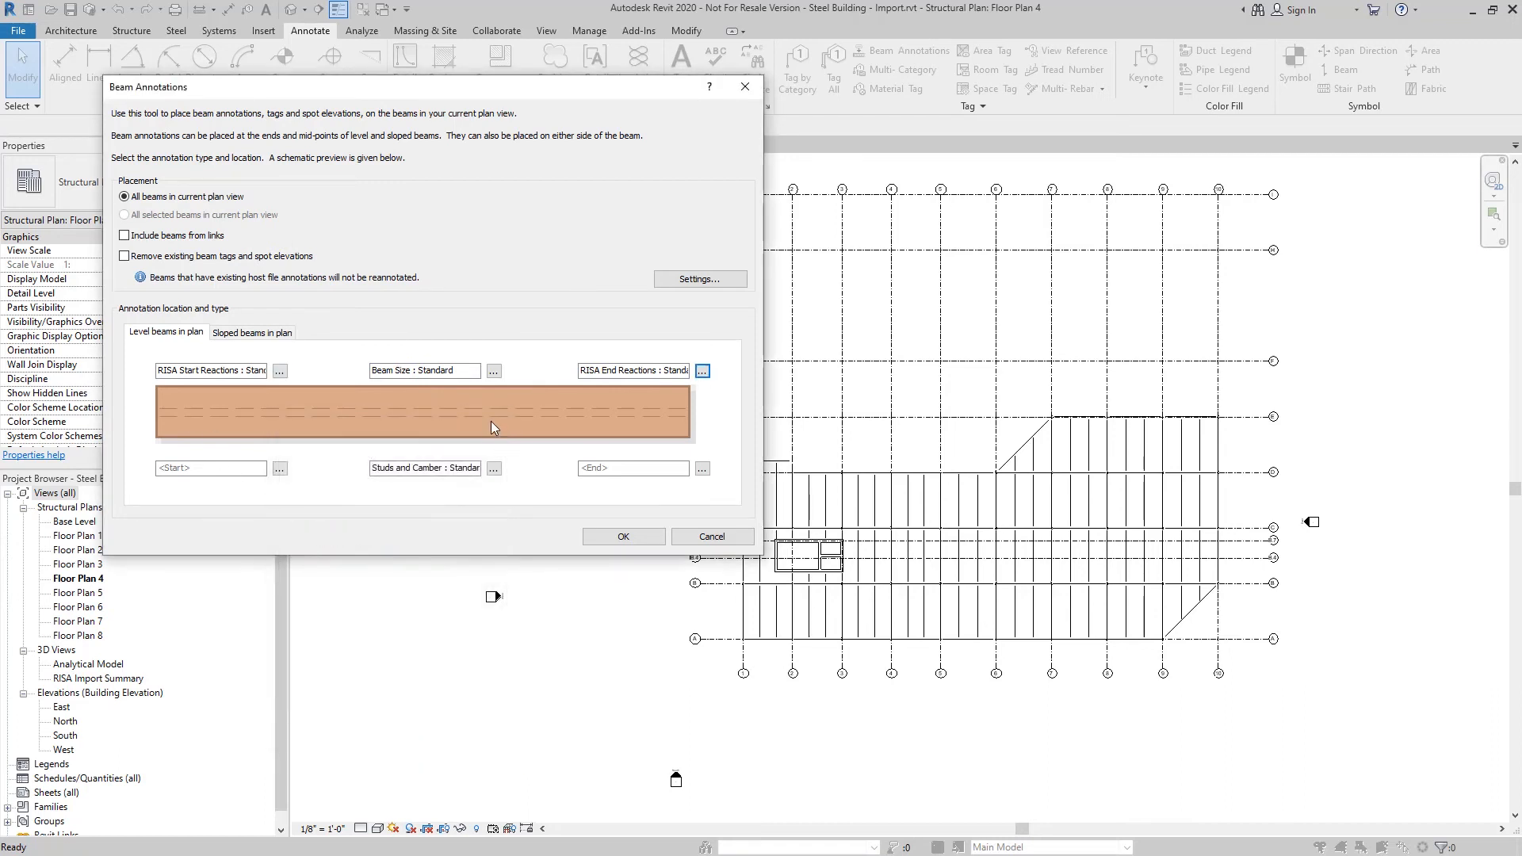
# Step: Check the available framing tag types for the level beams' midpoint, keeping Beam Size above and Studs and Camber below
pyautogui.click(495, 371)
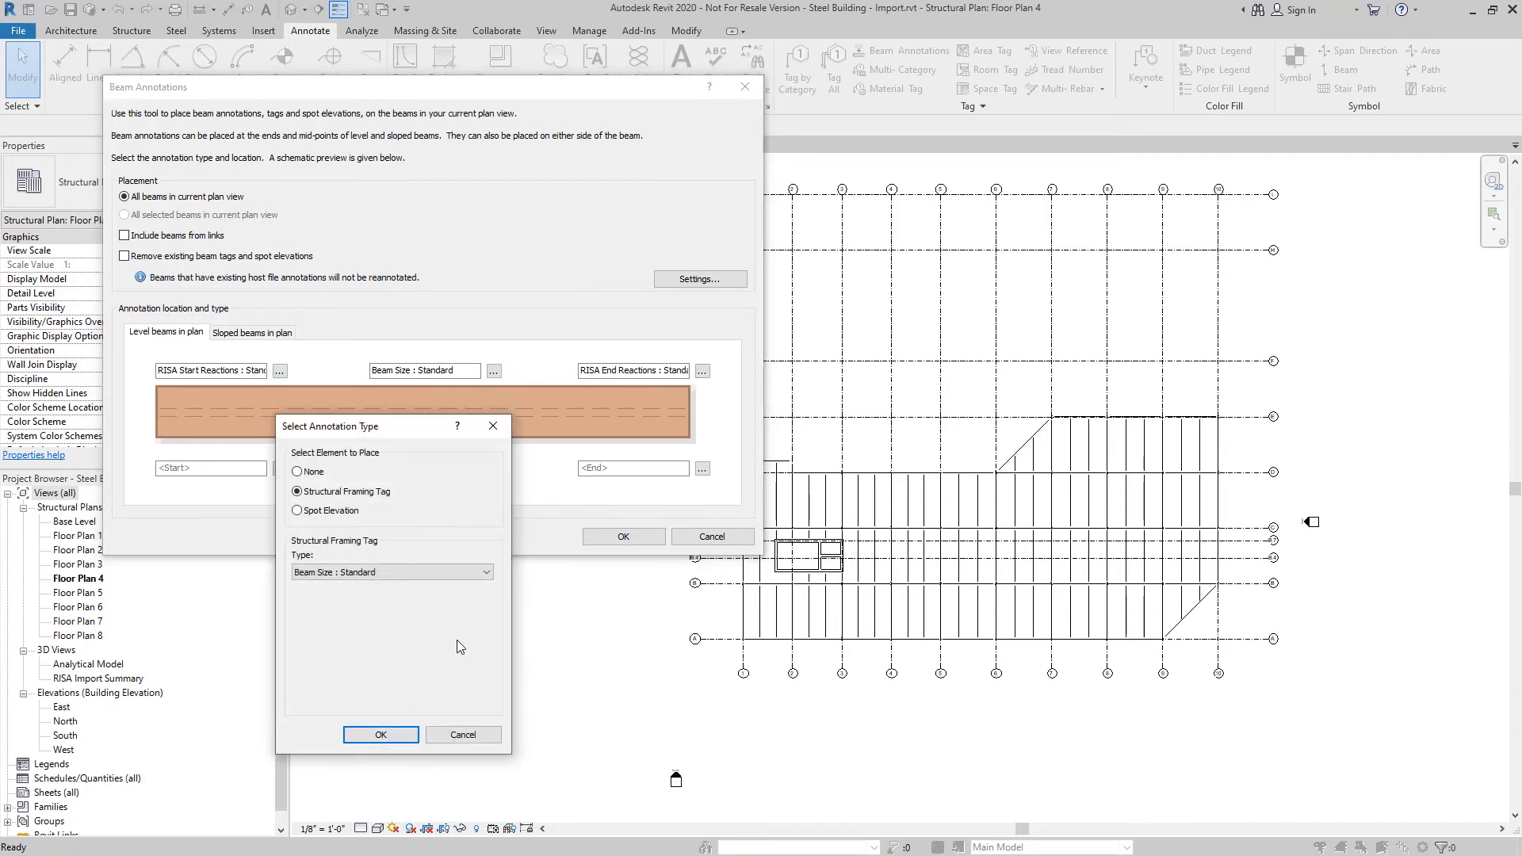
pyautogui.click(440, 572)
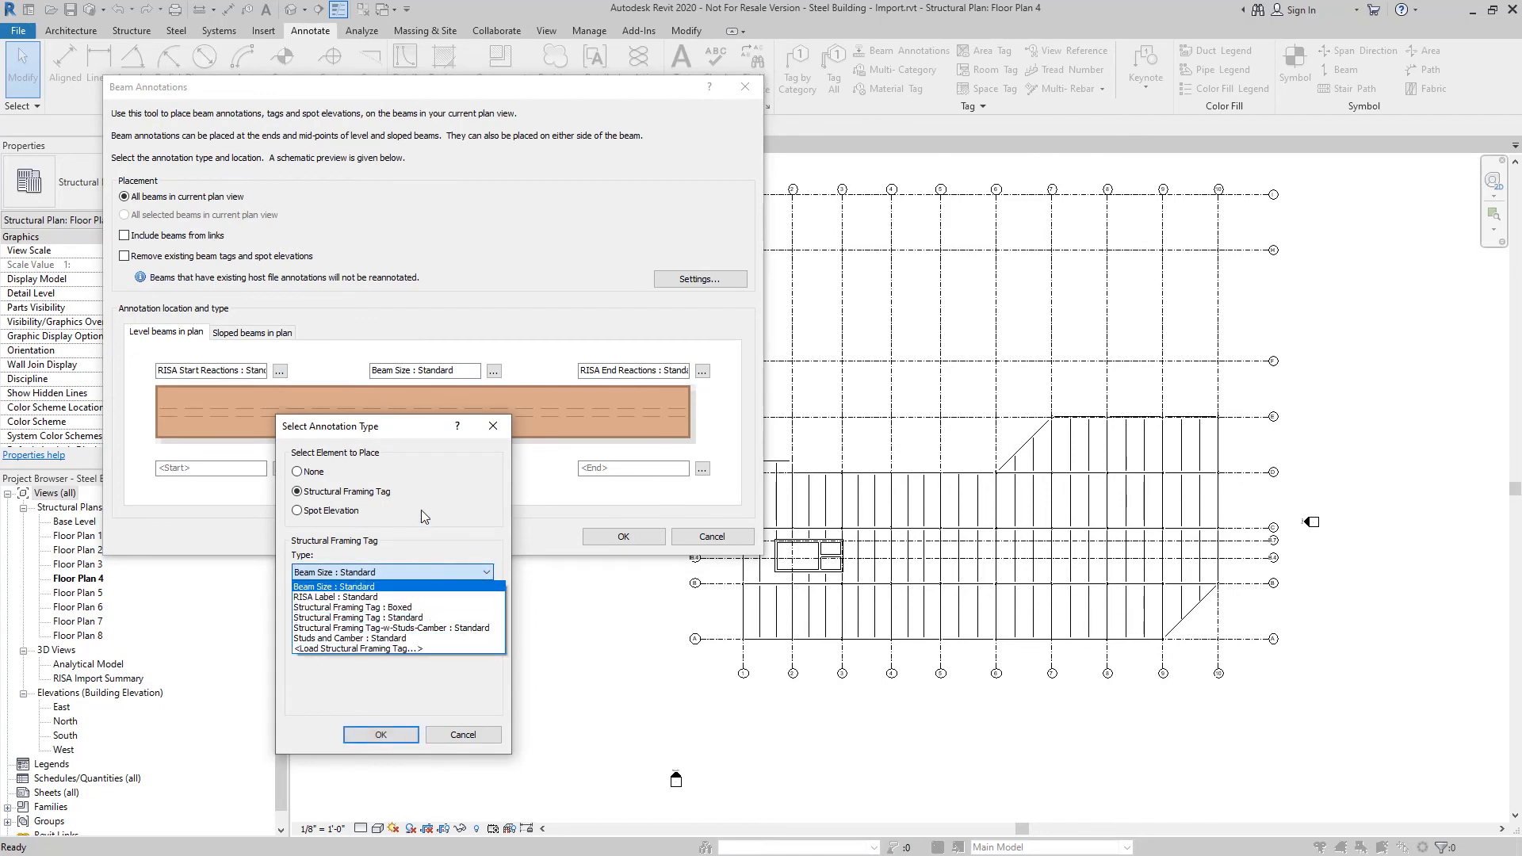
pyautogui.click(350, 639)
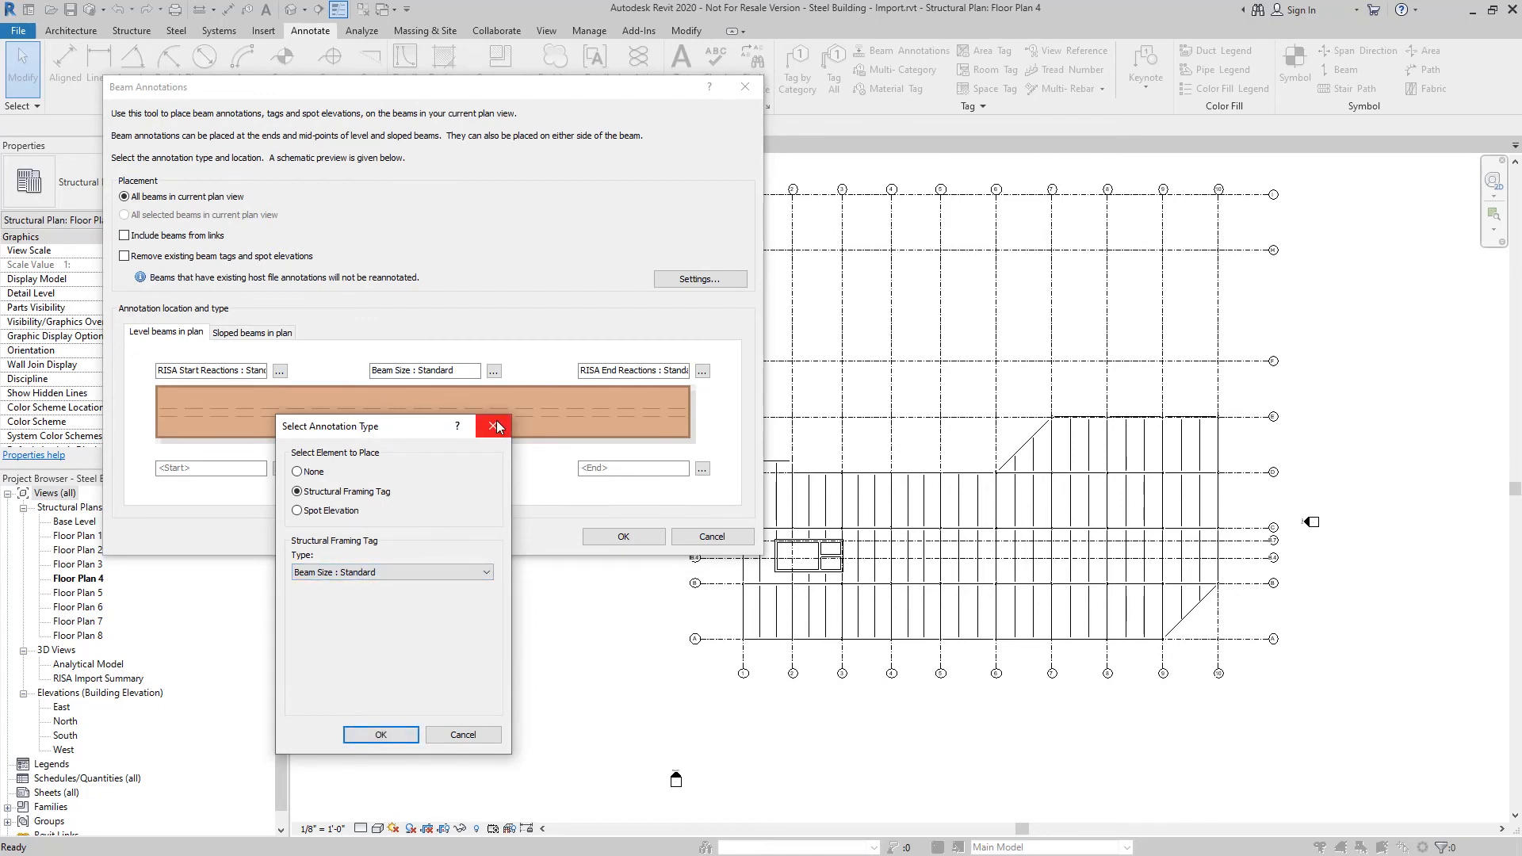
pyautogui.click(492, 426)
pyautogui.click(494, 469)
pyautogui.click(380, 734)
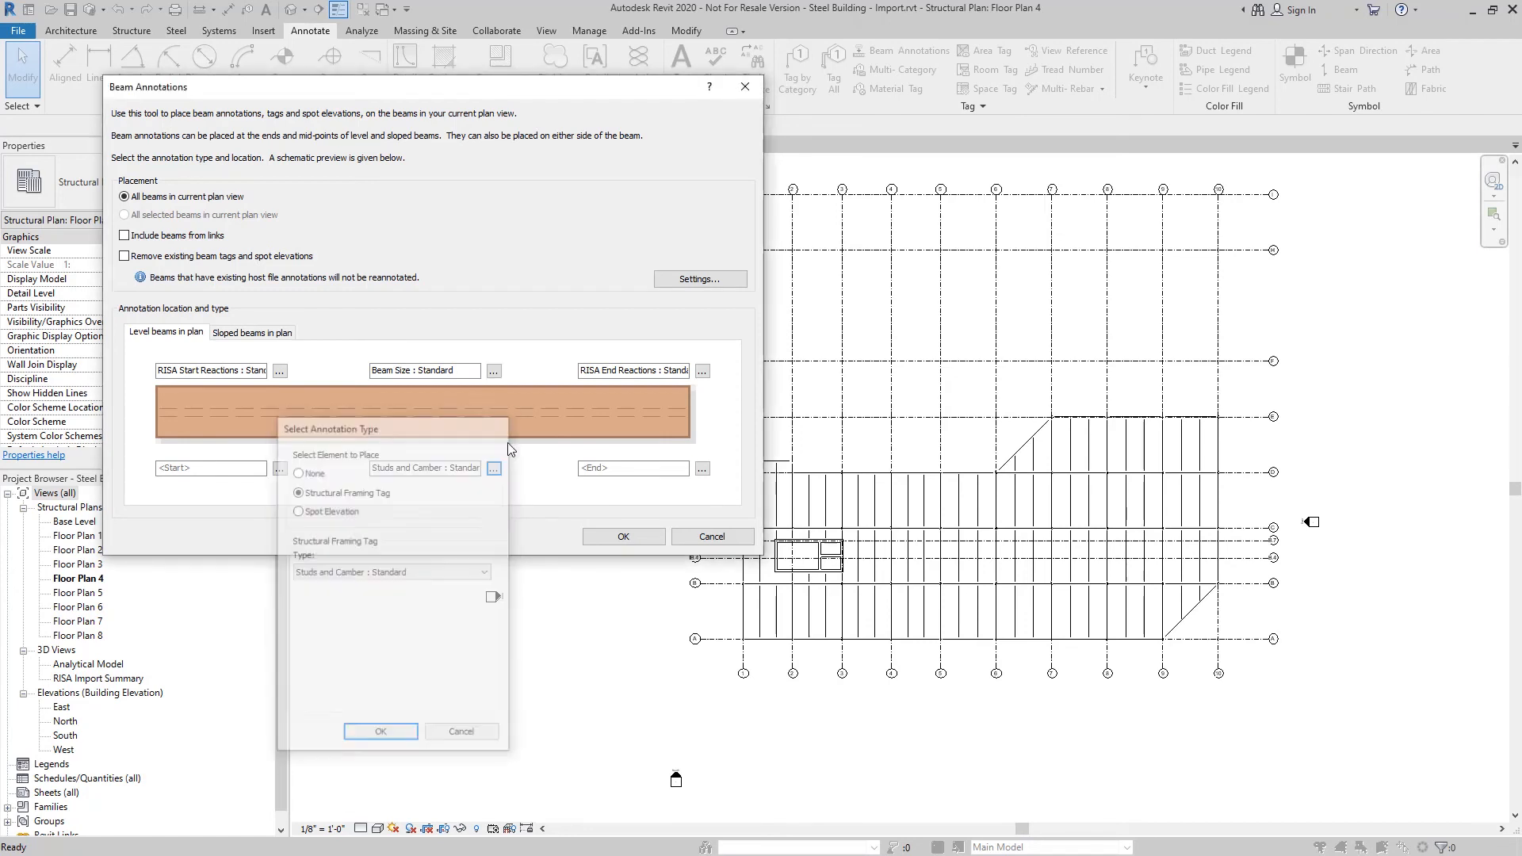
# Step: Place the configured annotations on all beams in Floor Plan 4 and examine the reaction, size and stud tags
pyautogui.click(606, 543)
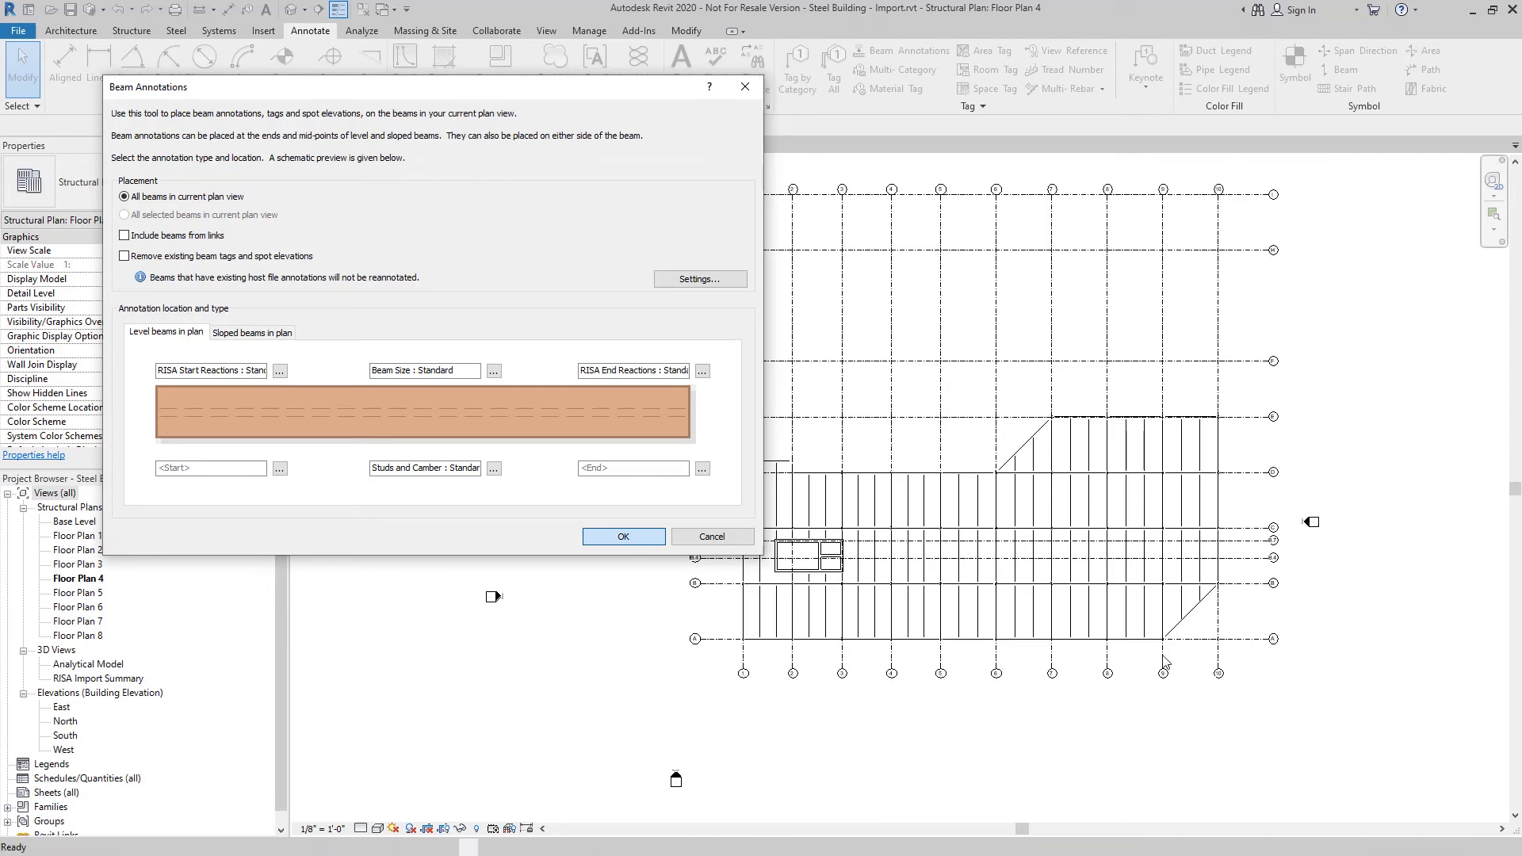
pyautogui.scroll(1, 1040, 524)
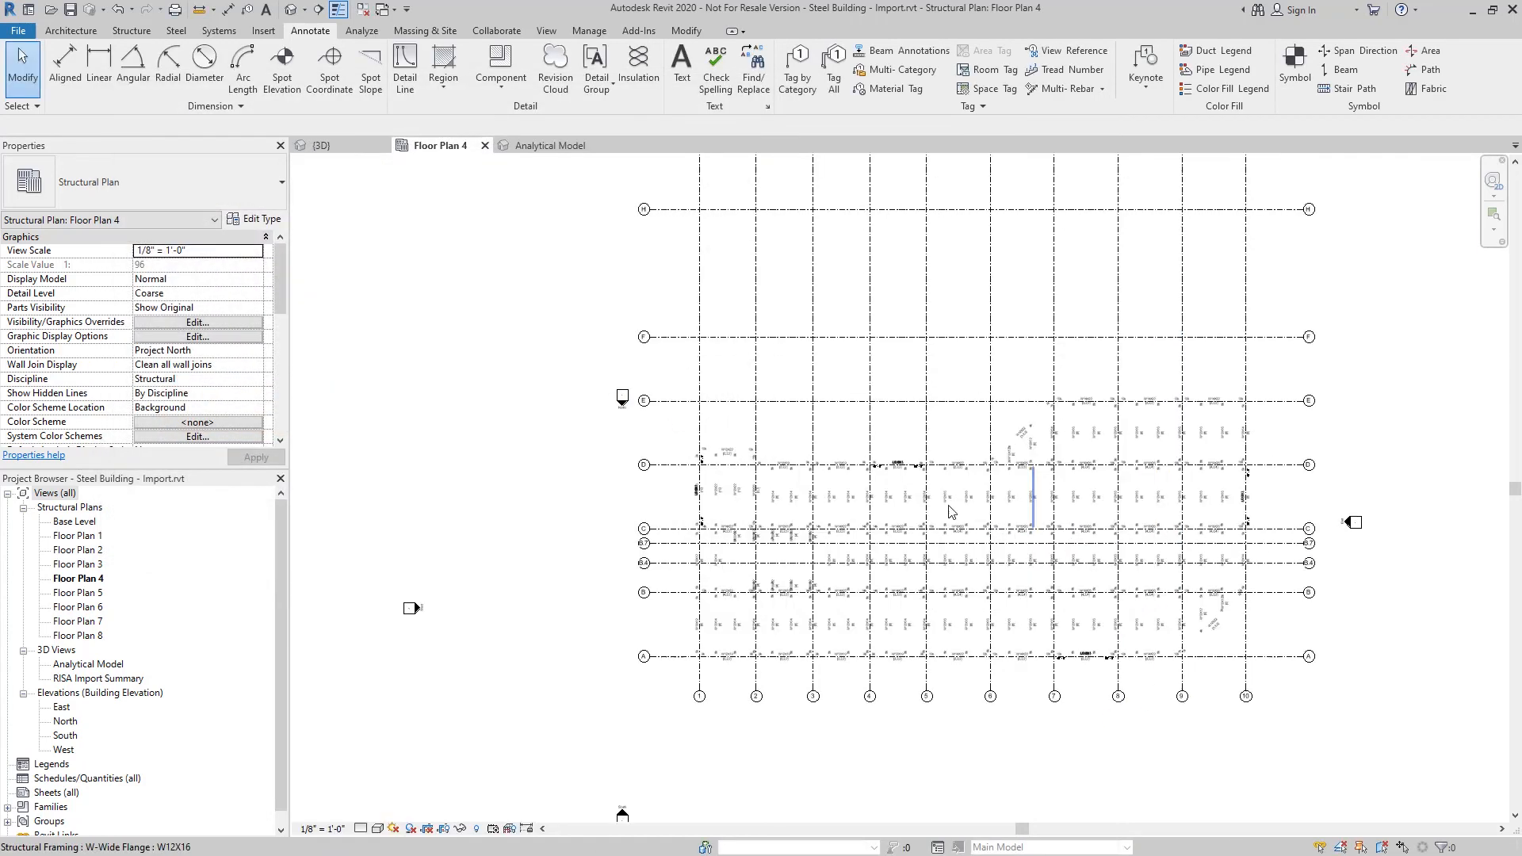
pyautogui.scroll(5, 953, 519)
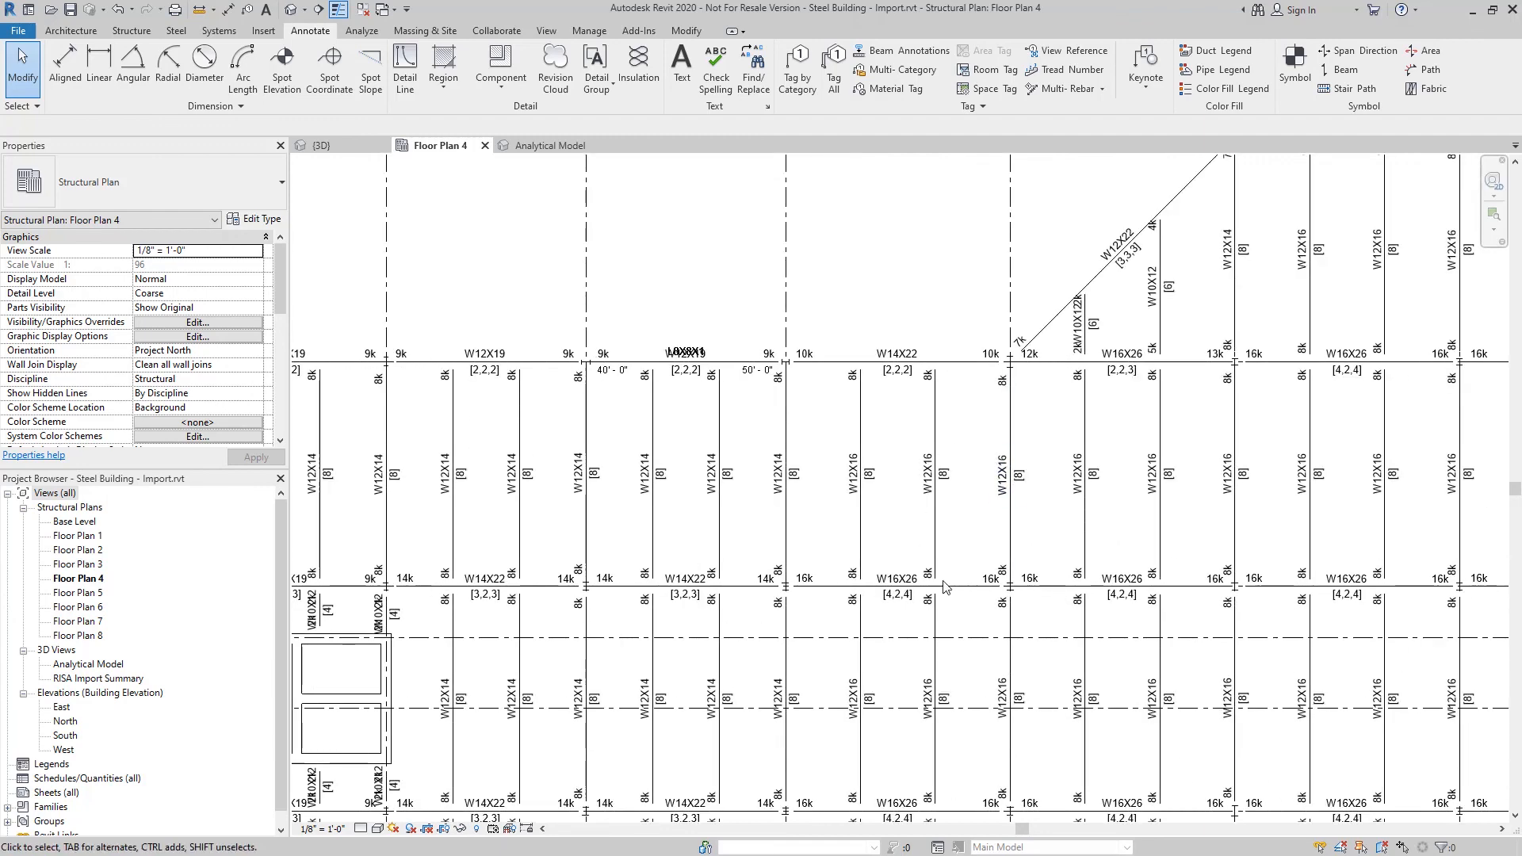
pyautogui.scroll(2, 927, 631)
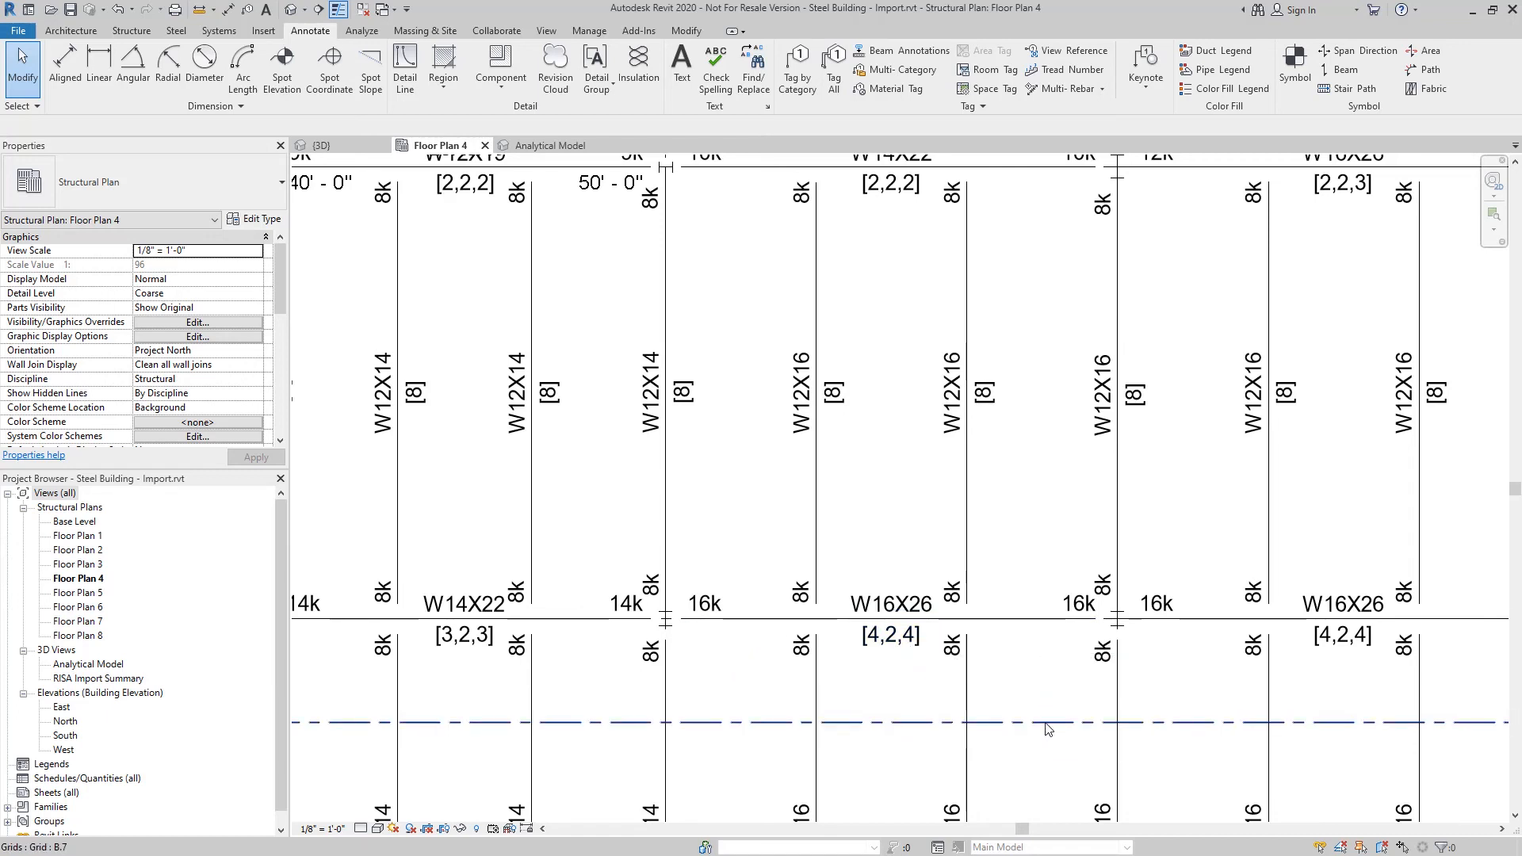
pyautogui.scroll(-1, 1047, 726)
pyautogui.moveTo(1041, 691); pyautogui.dragTo(982, 613, button='middle')
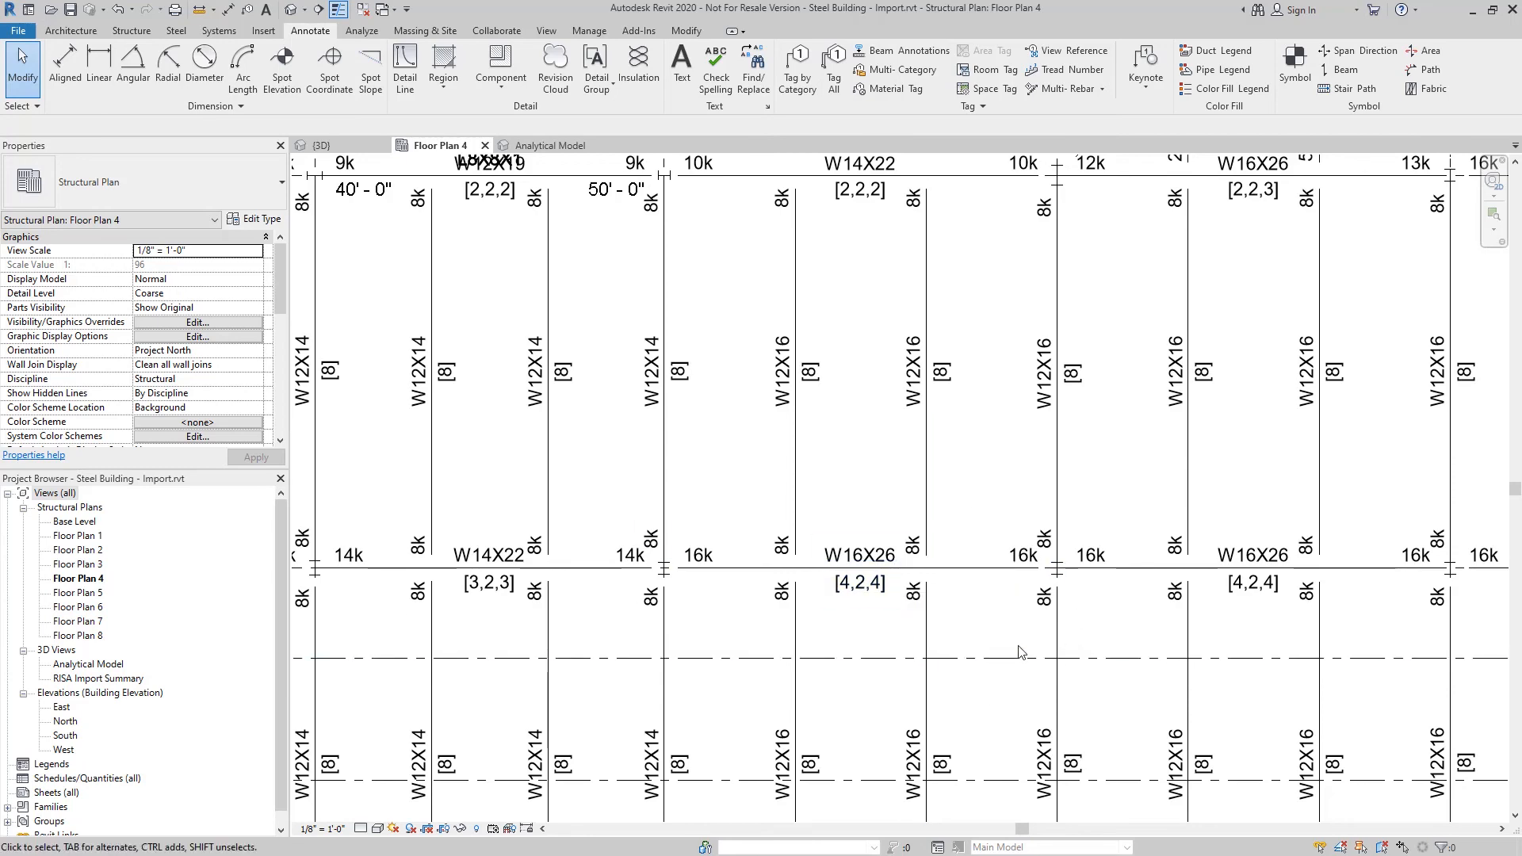
pyautogui.scroll(-3, 1020, 652)
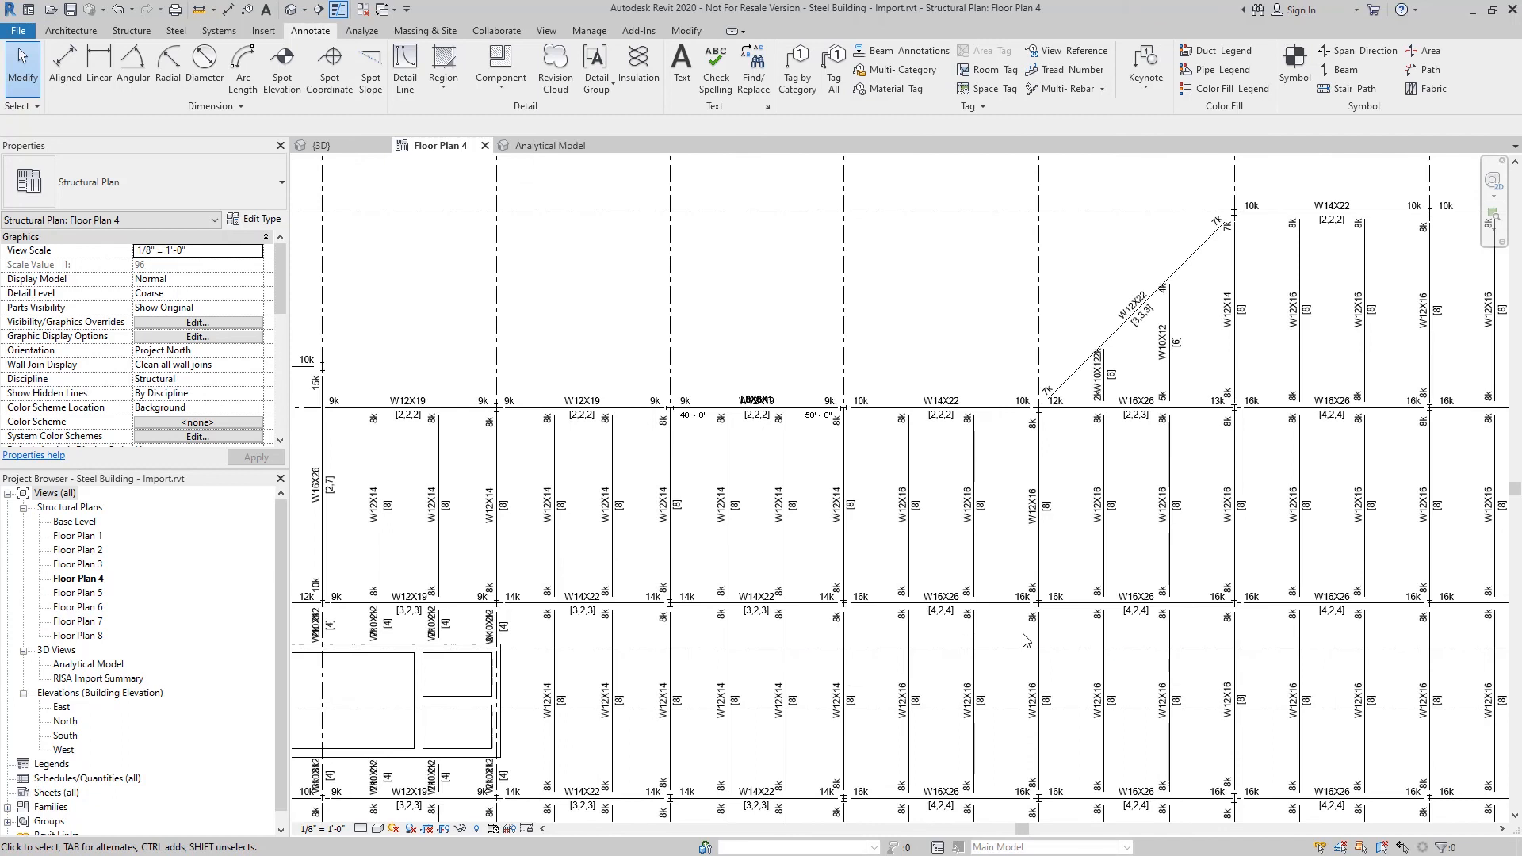